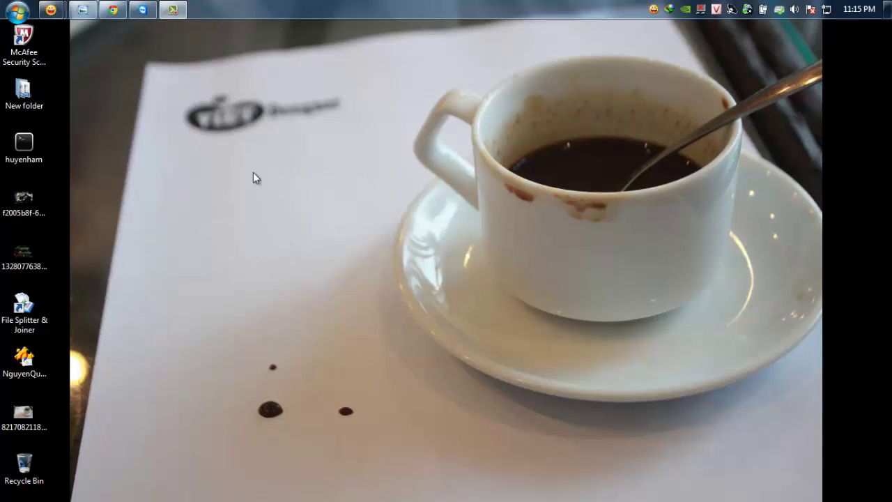
Open the Happy Birthday picture from the desktop, examine its dotted lettering at different zoom levels, and close it.
double_click(24, 252)
scroll(429, 211, up, 3)
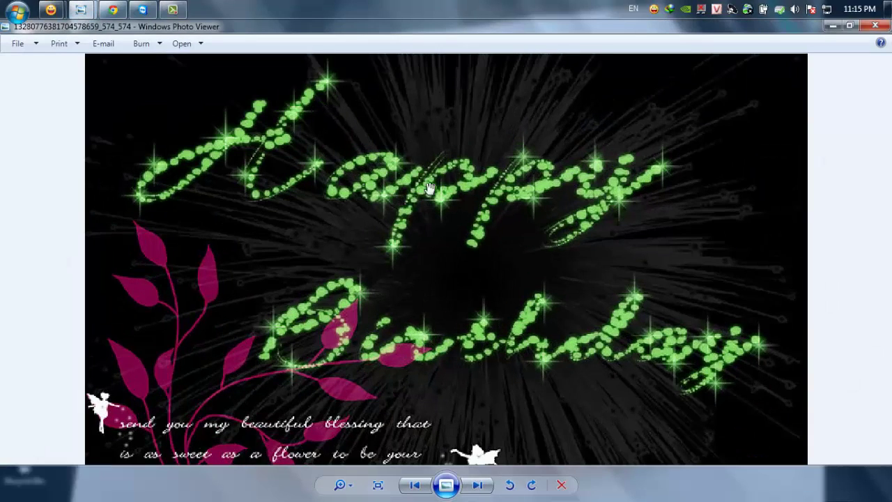
drag(427, 185, 433, 217)
scroll(444, 192, down, 3)
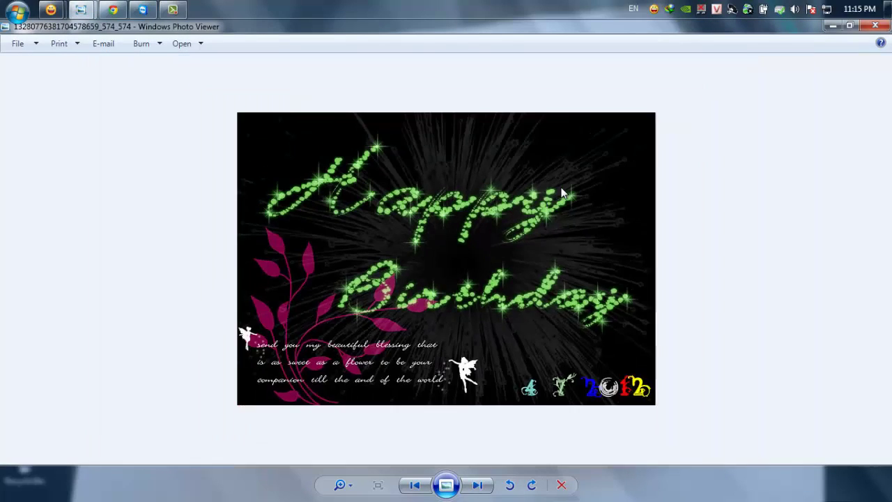
scroll(454, 196, up, 1)
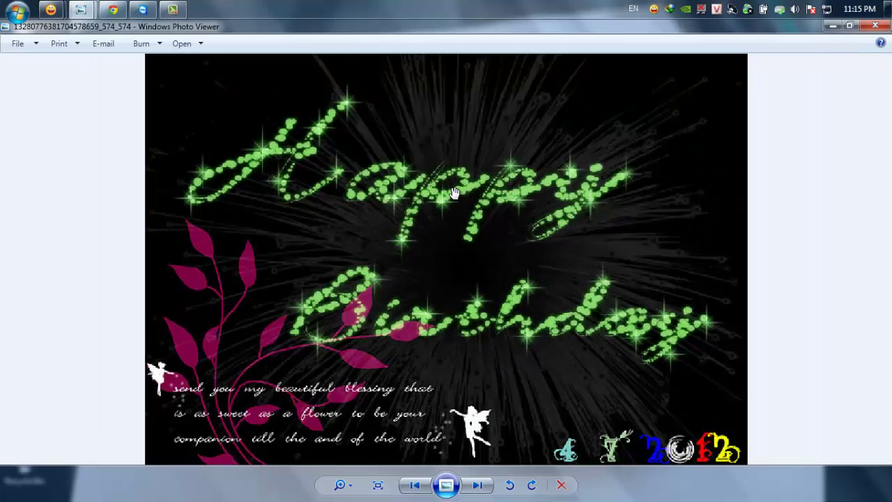
scroll(438, 194, up, 1)
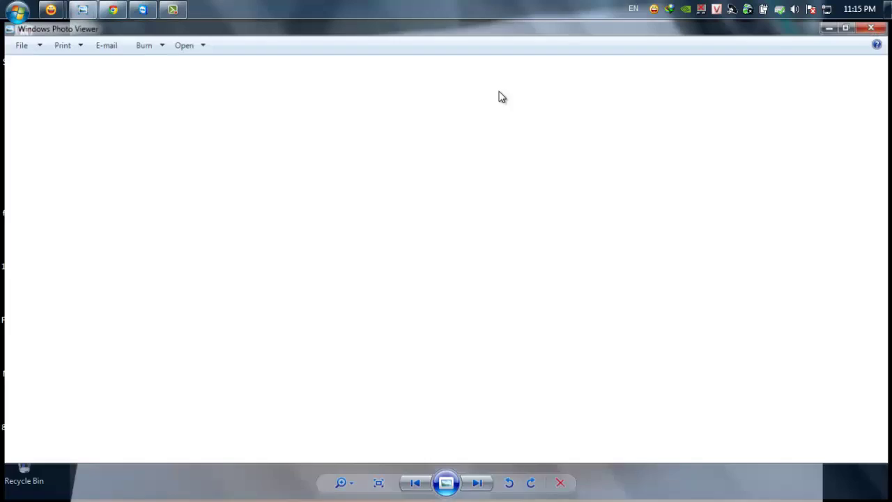
key(alt+F4)
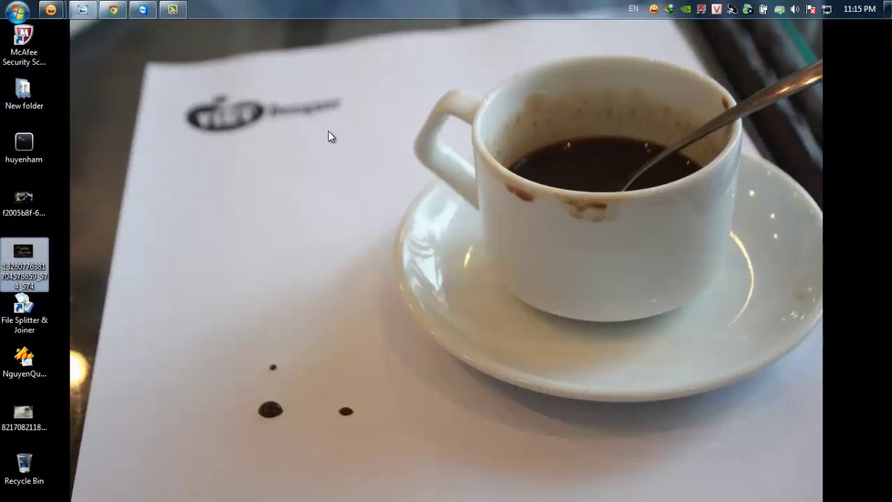
double_click(25, 263)
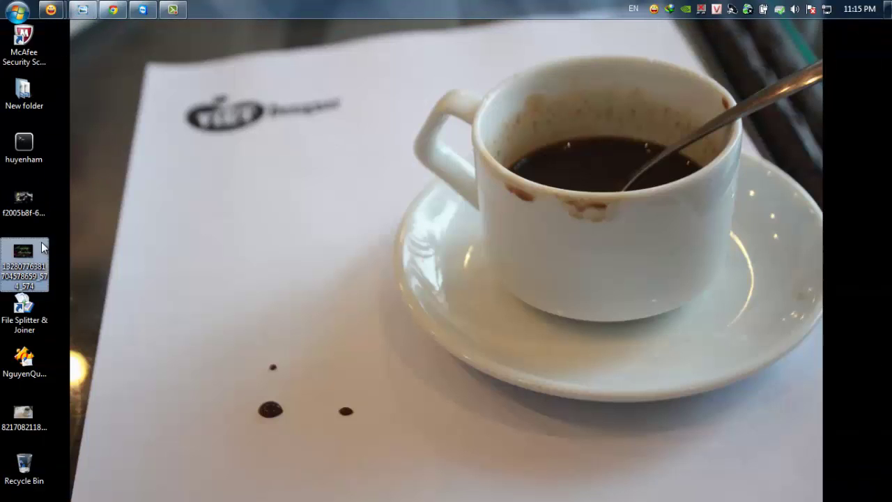
click(871, 29)
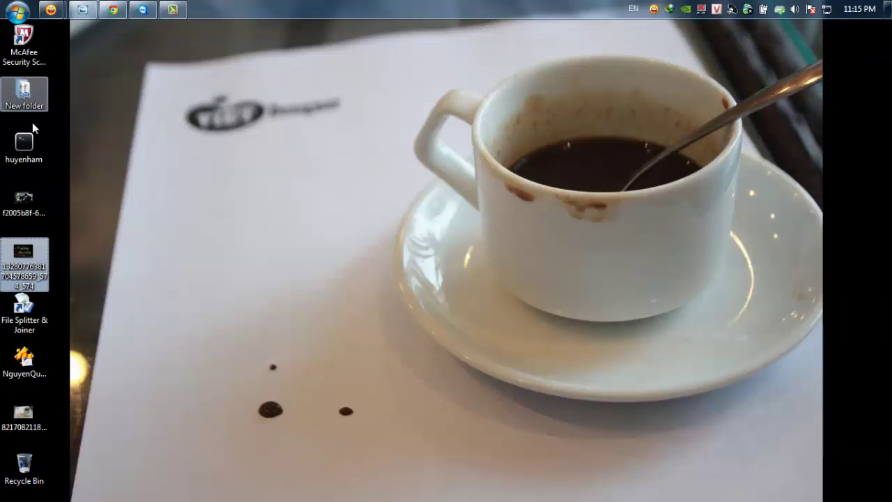
Open the desktop's New folder to examine the brush files it holds, and close it.
double_click(24, 94)
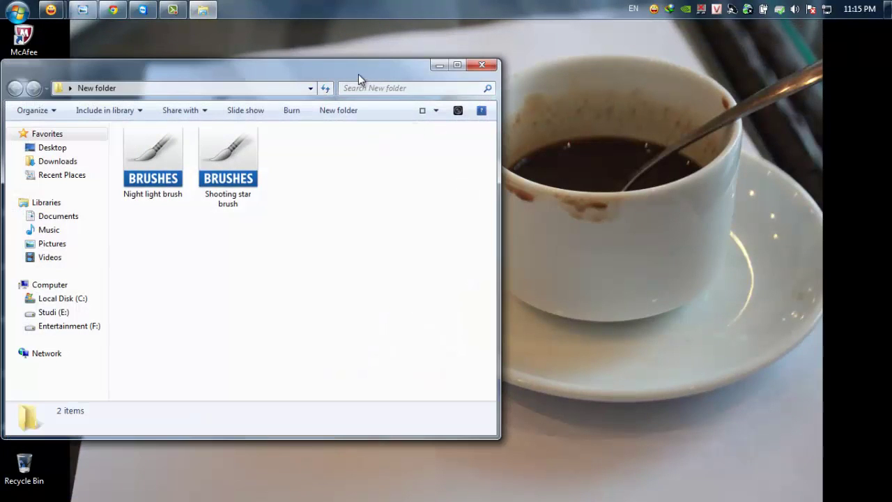
click(530, 65)
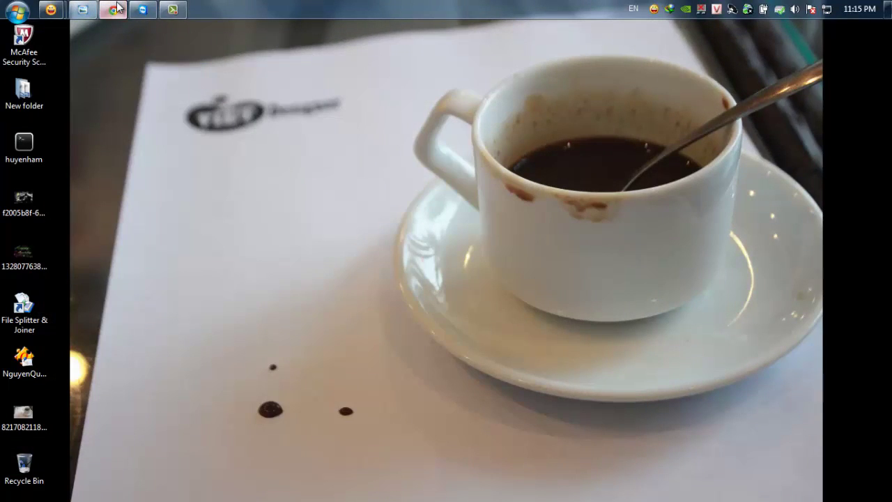
click(118, 5)
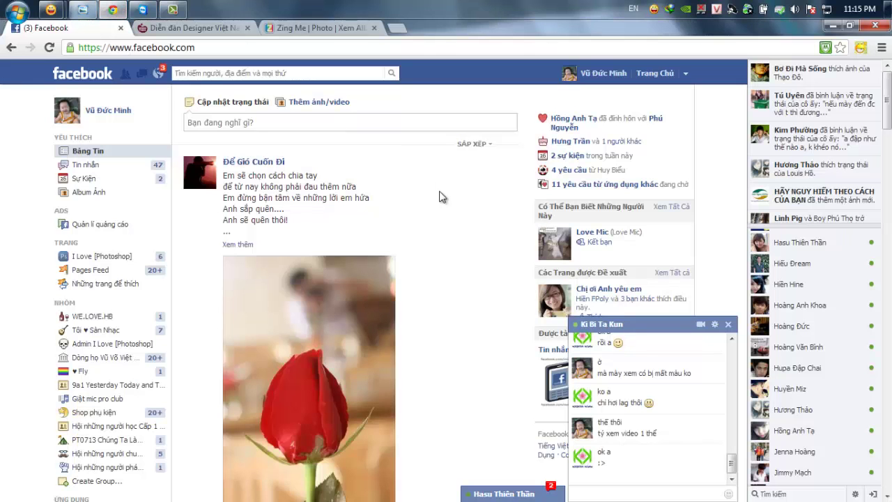
click(505, 495)
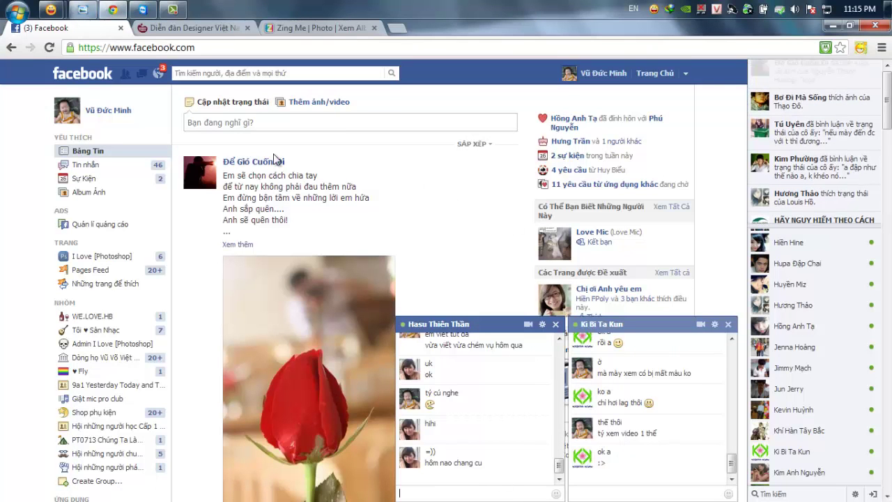
click(112, 11)
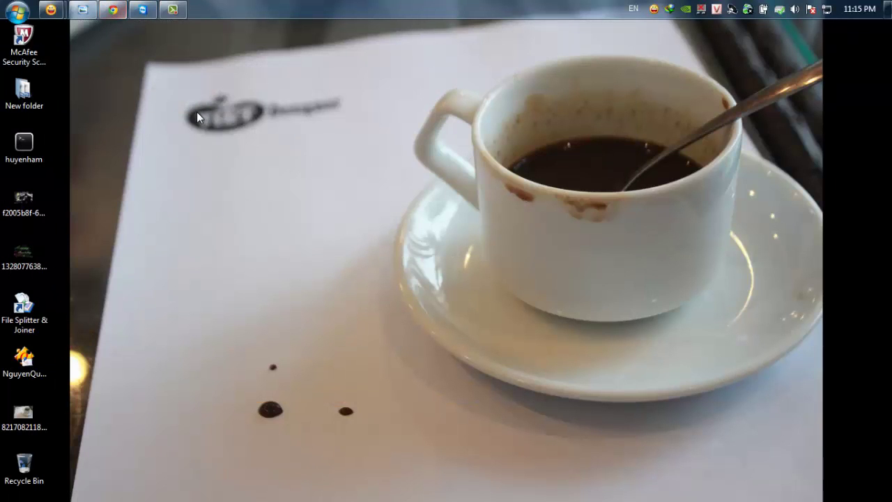
Launch Adobe Photoshop CS6 (64 Bit) and create a 1000 × 800 pixel RGB document at 72 pixels/inch with a white background.
click(13, 16)
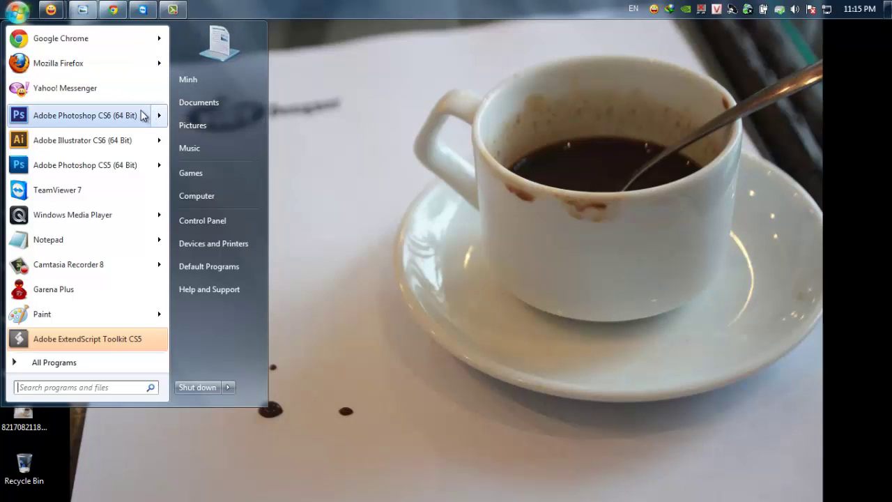
click(136, 113)
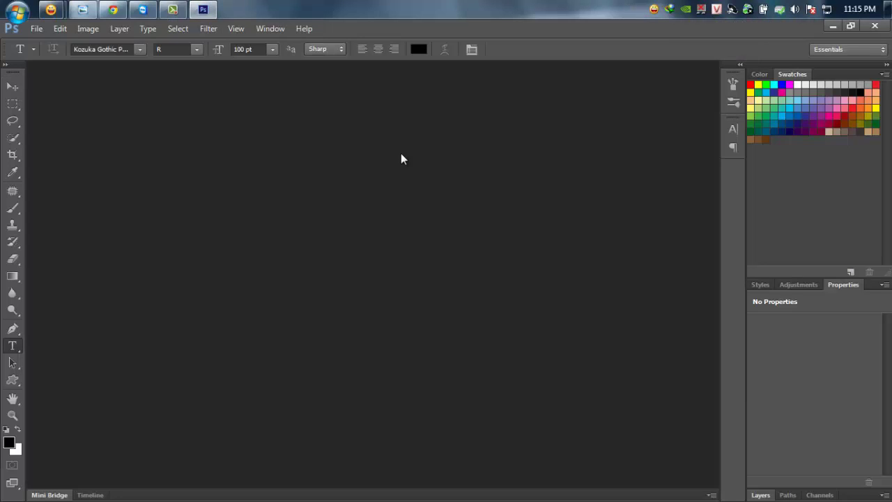
key(ctrl+n)
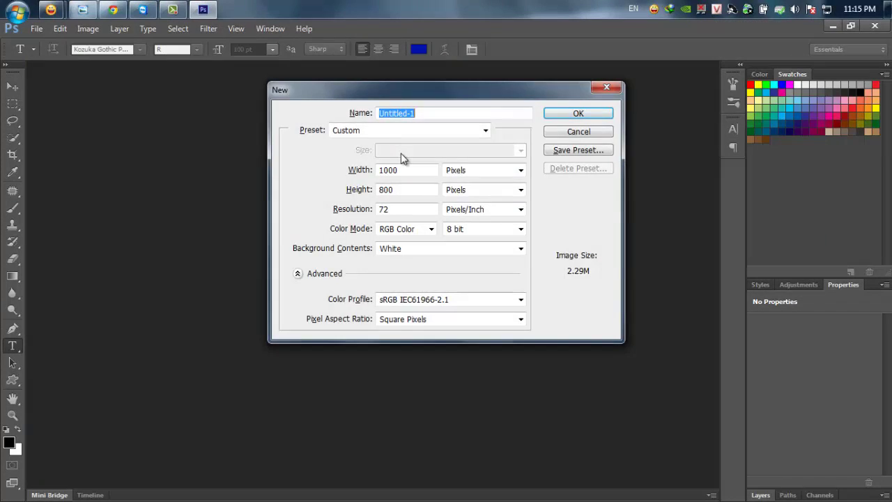
key(Return)
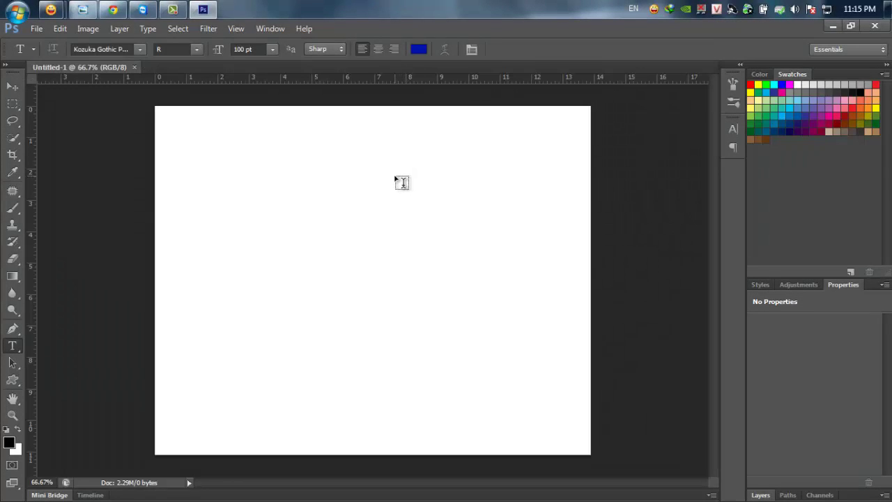
Expand the layer list and fill the Background layer with the black foreground colour.
key(v)
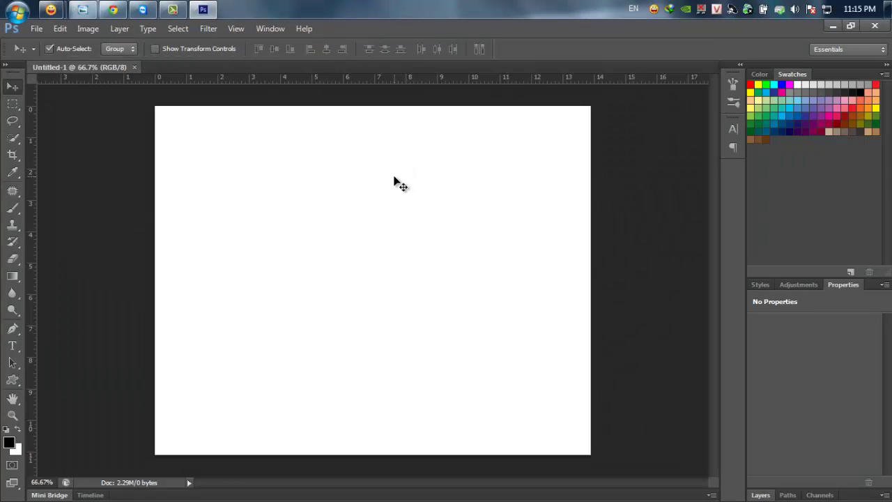
click(761, 495)
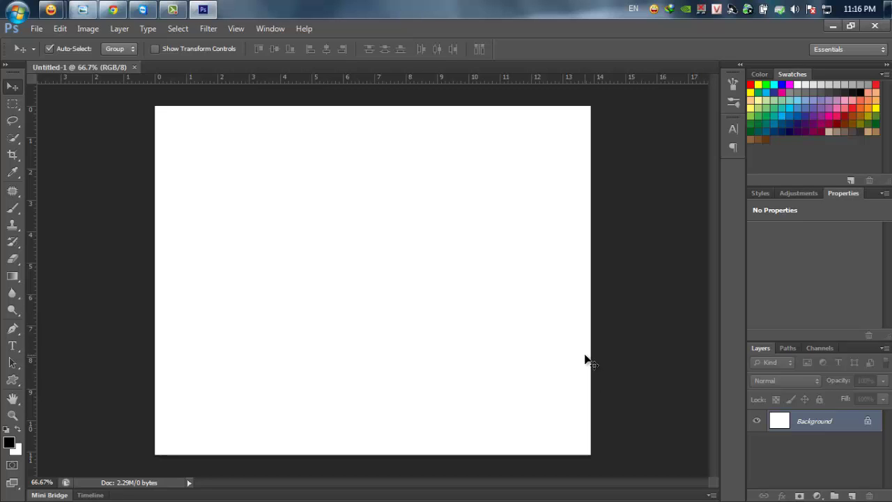
key(alt+BackSpace)
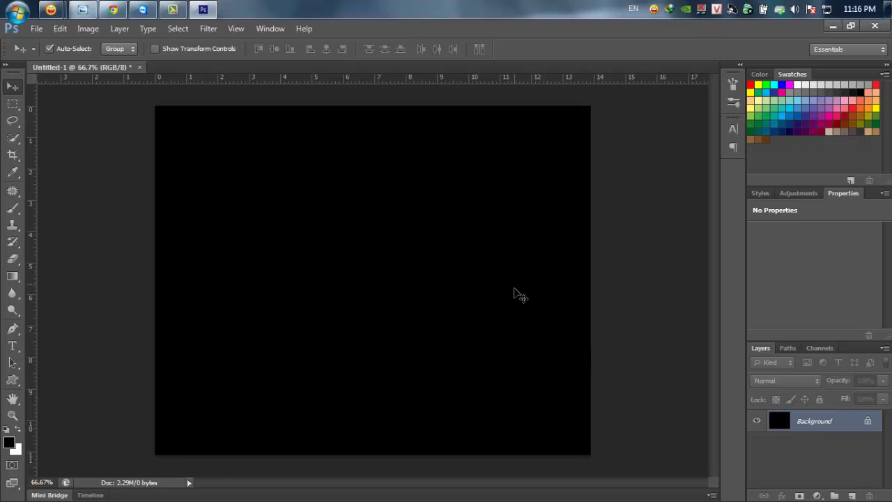
Create a paragraph text box across the middle of the black canvas and enter "Viet".
key(t)
drag(221, 161, 533, 391)
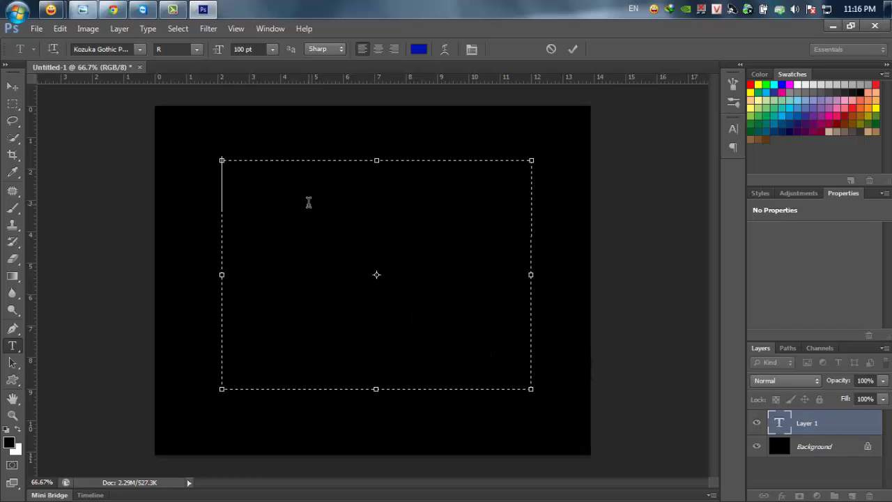
text(Viet)
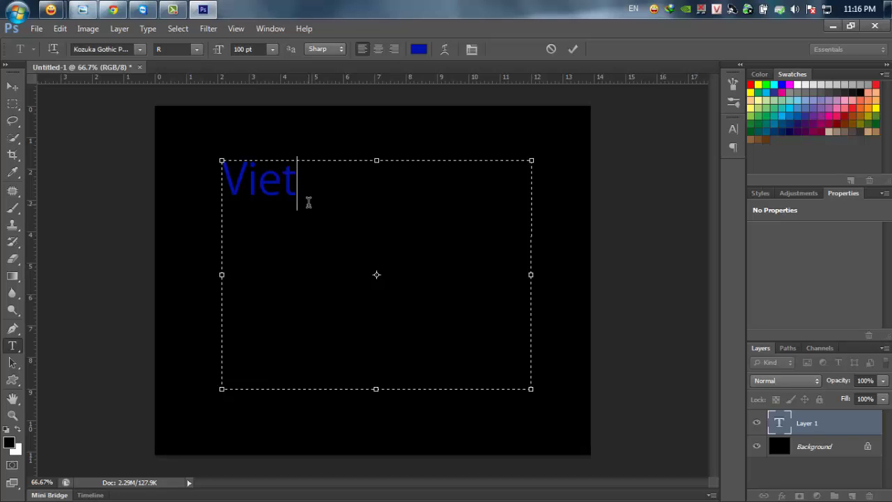
text(Déign)
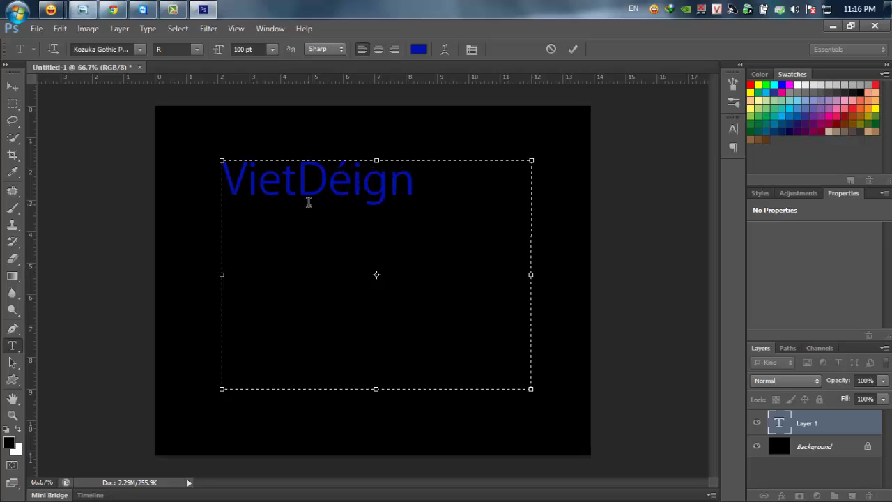
key(ctrl+a)
click(309, 202)
key(Delete)
key(Delete)
key(Delete)
key(Delete)
key(Delete)
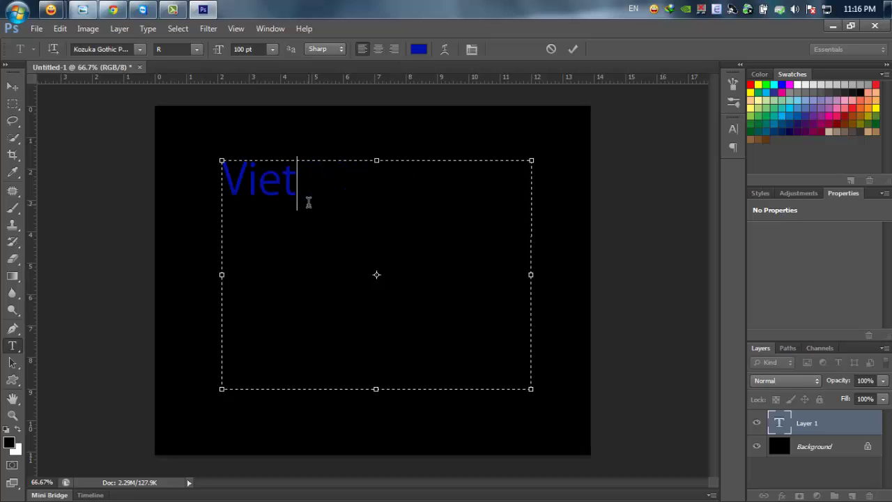
Append "Design" so the text reads "VietDesign", and commit the text.
text(Design)
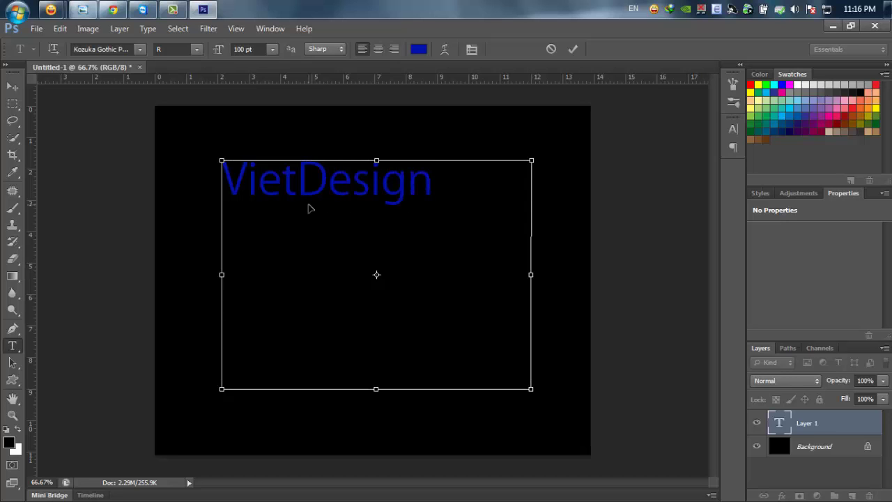
key(ctrl+Return)
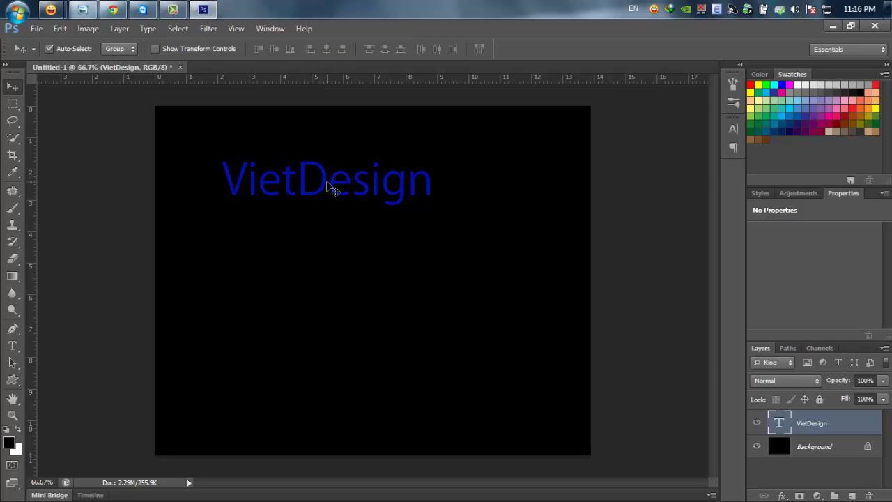
Select the VietDesign text for editing and change its font to Elegant.
double_click(326, 179)
click(140, 48)
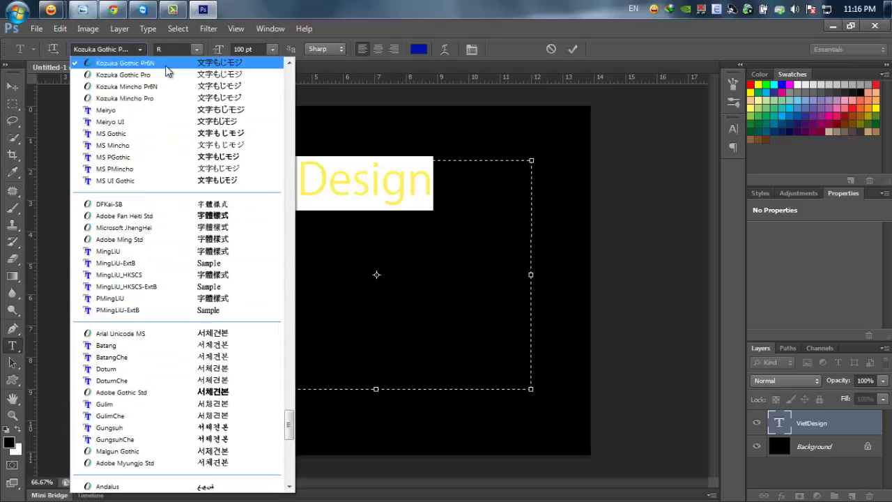
drag(289, 422, 289, 132)
scroll(239, 175, up, 1)
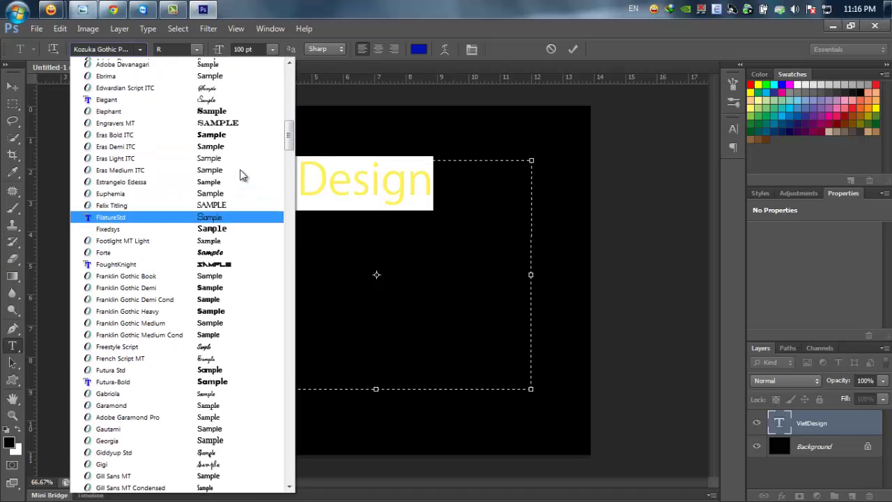
scroll(239, 174, up, 1)
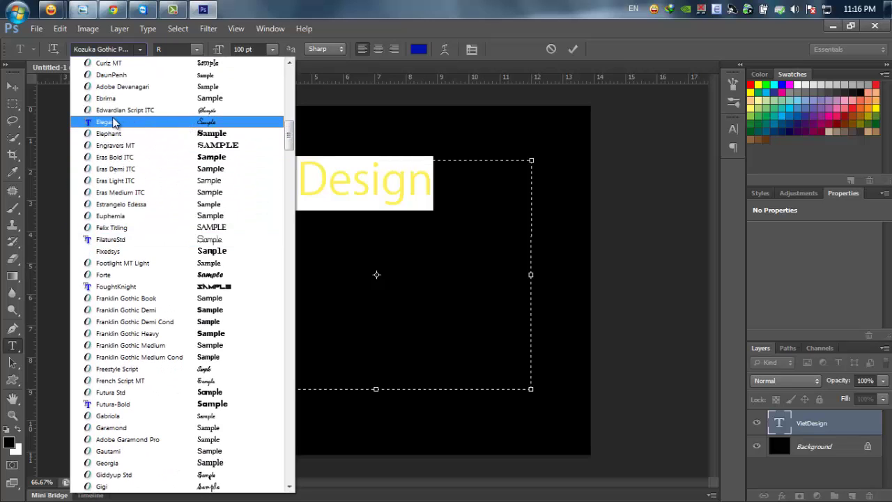
click(113, 122)
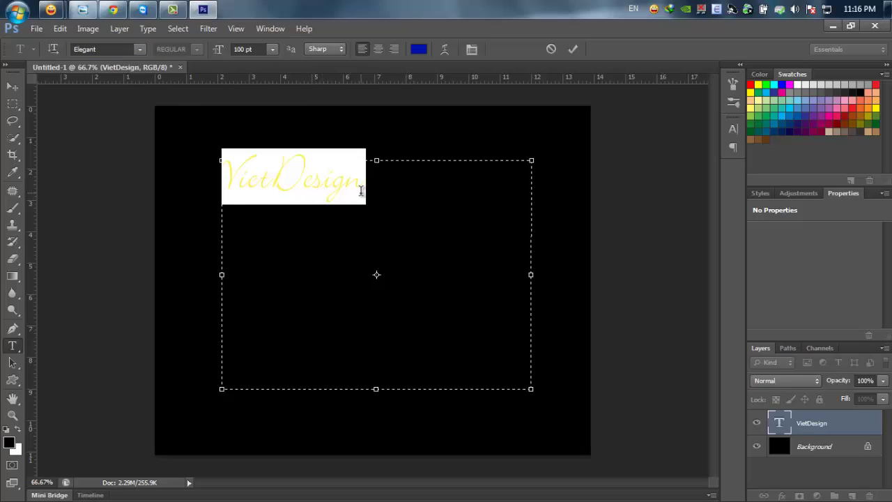
Reselect the whole VietDesign text, set its font size to 20 pt, and dismiss the Internet Download Manager warning.
click(418, 188)
drag(230, 179, 432, 175)
click(433, 175)
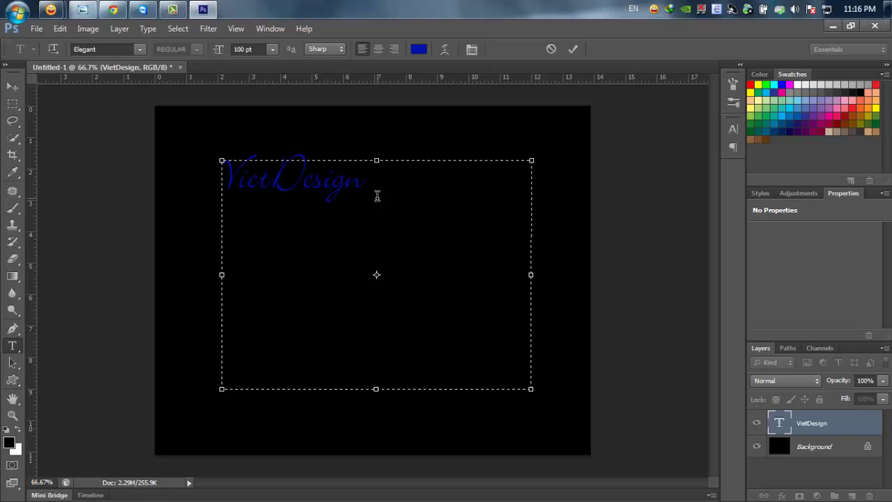
drag(387, 196, 212, 185)
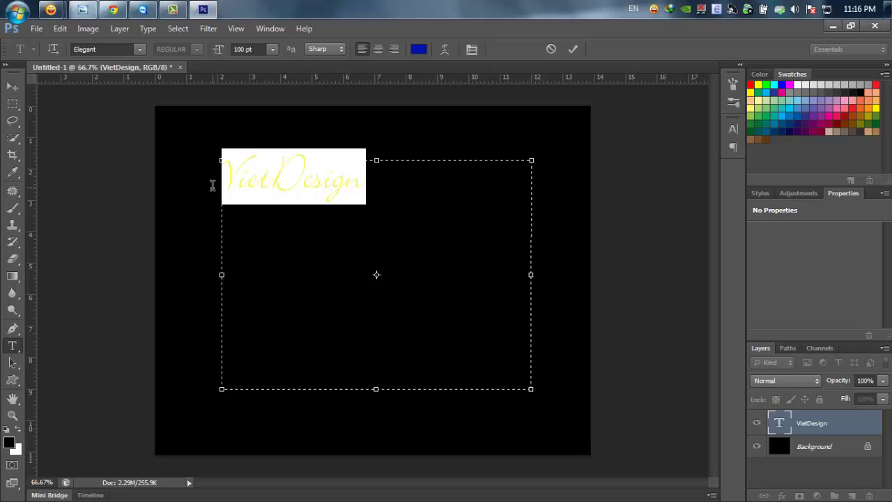
click(272, 49)
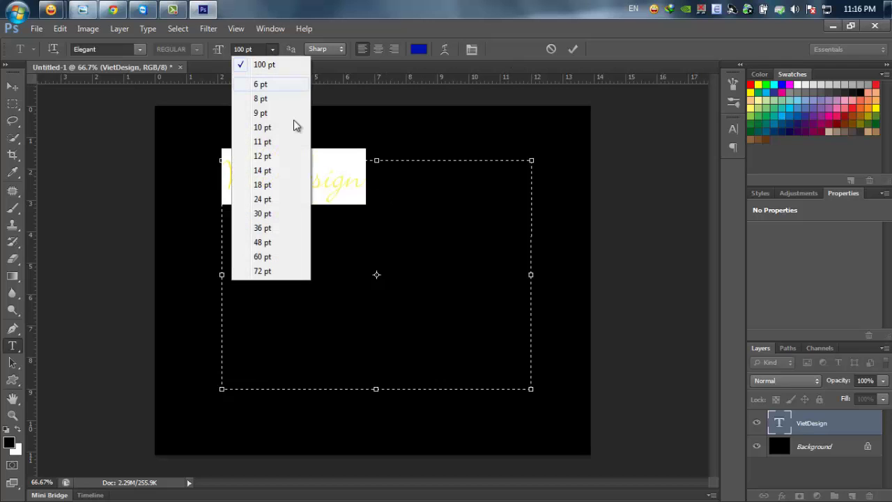
click(241, 46)
click(242, 48)
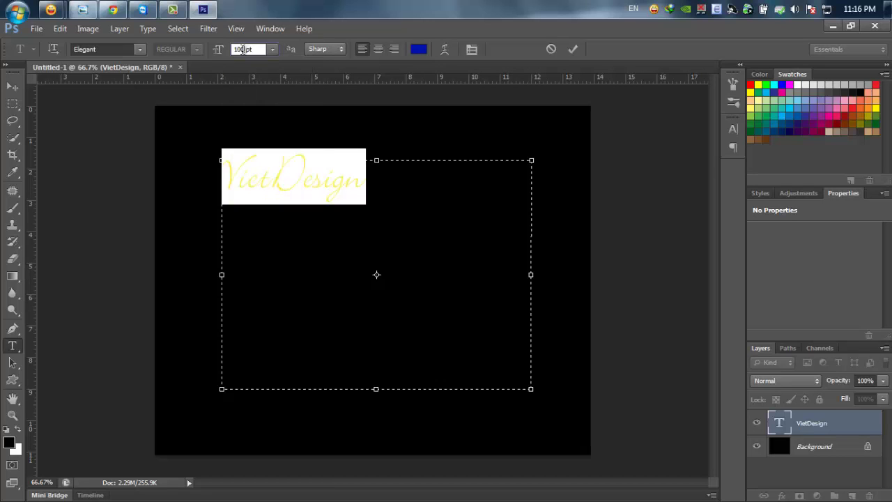
text(20)
key(Return)
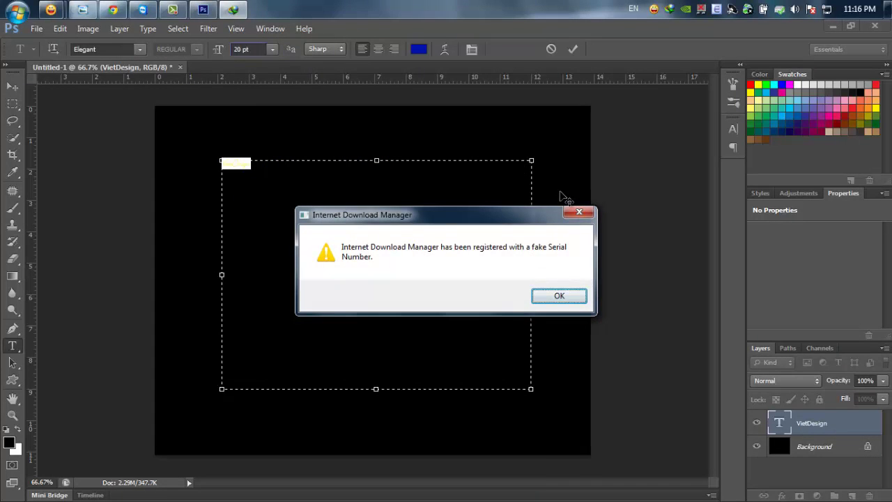
click(579, 212)
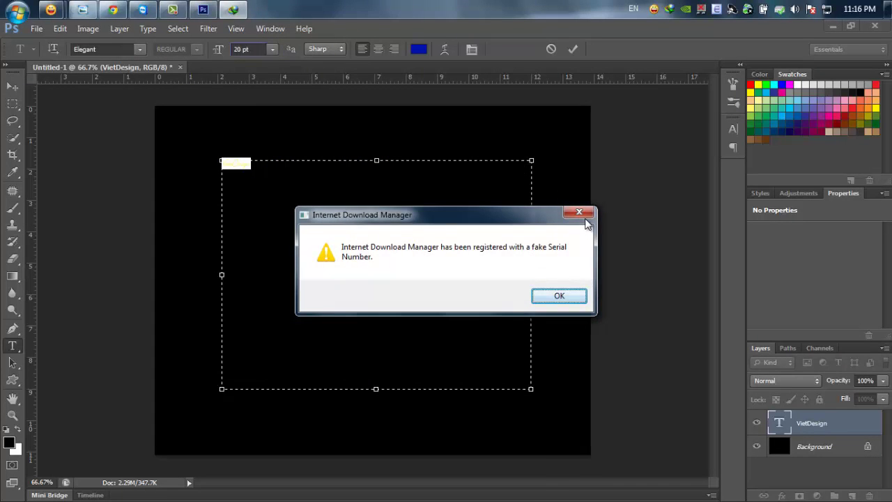
Set the VietDesign font size to 300 pt and widen the text box until the word fits on one line.
double_click(243, 47)
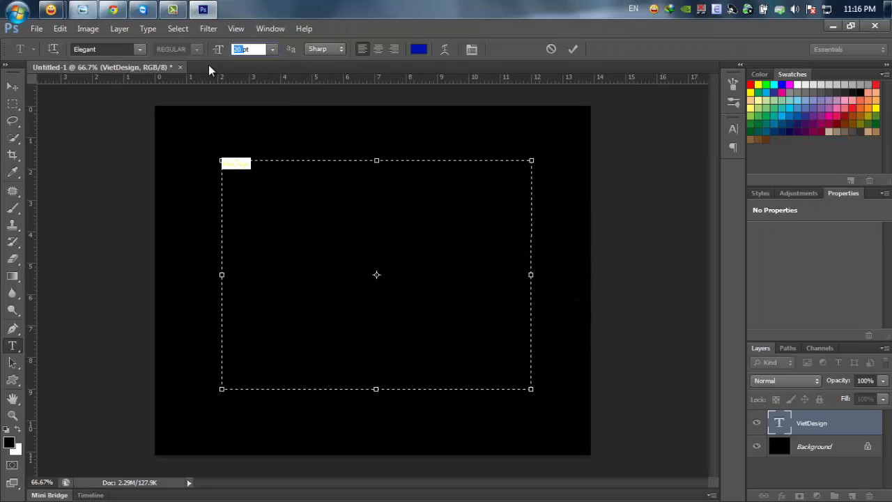
text(300)
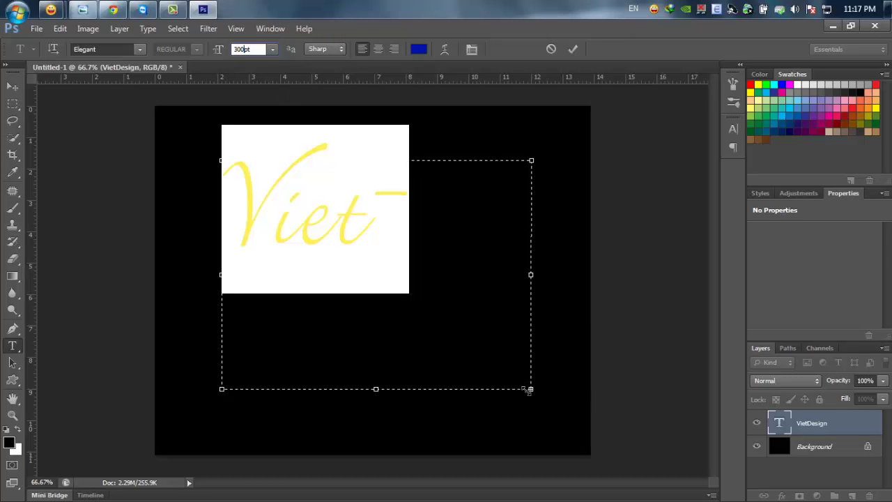
drag(529, 391, 614, 414)
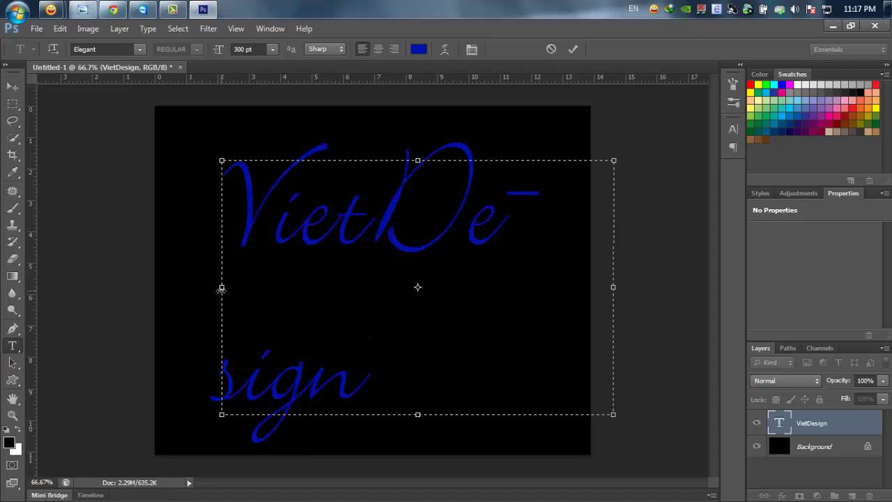
drag(222, 287, 163, 286)
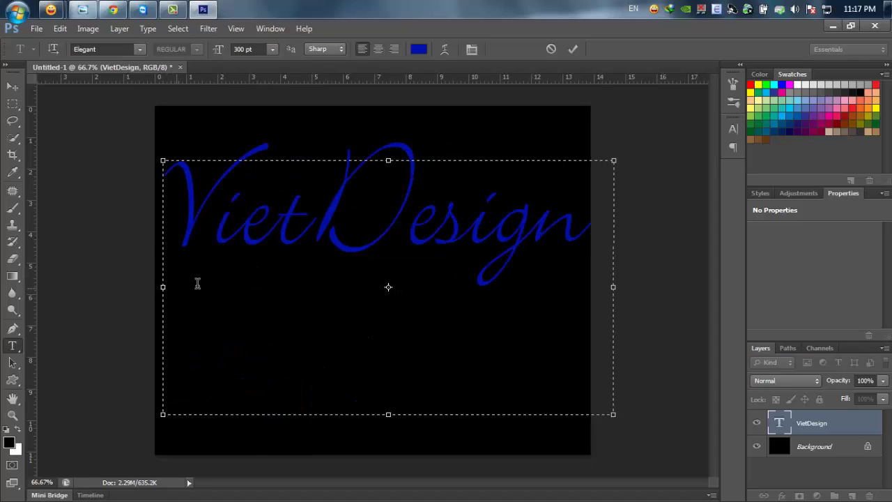
Select all the VietDesign text and reduce its font size to 266 pt.
key(ctrl+a)
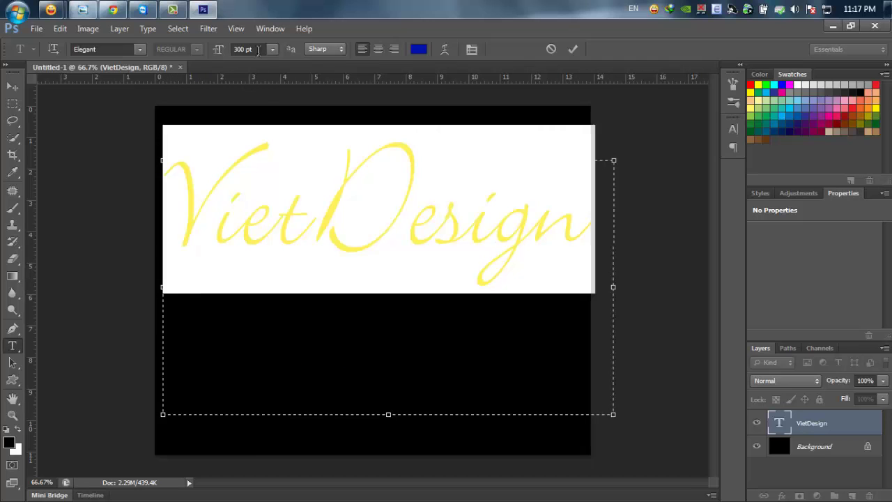
click(258, 50)
scroll(258, 50, down, 20)
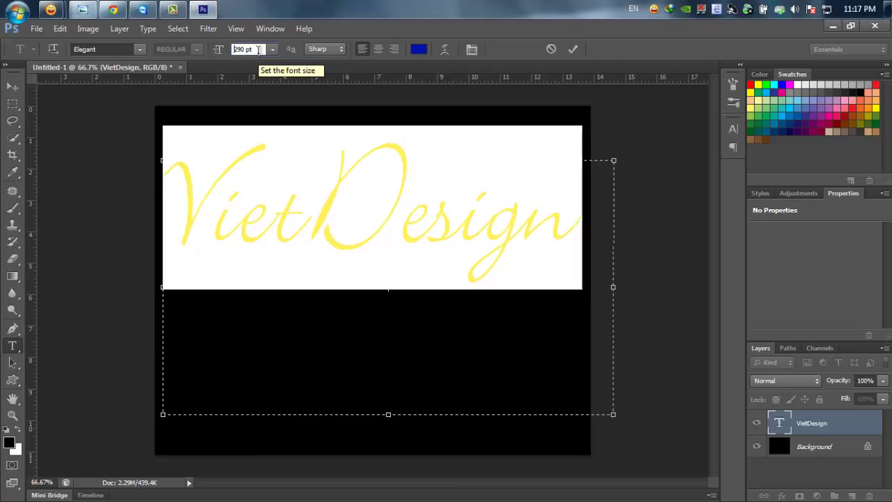
scroll(259, 51, down, 11)
click(387, 184)
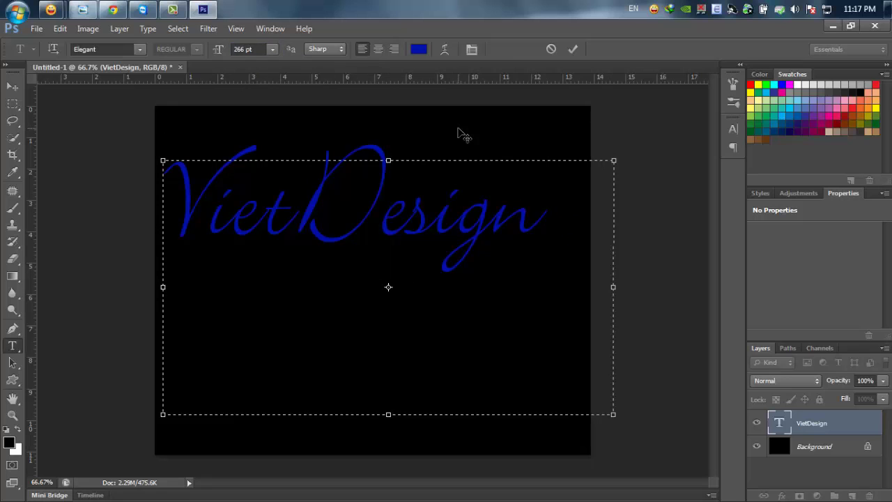
Commit the VietDesign text and move it to the middle of the black canvas.
key(Return)
key(BackSpace)
key(ctrl+Return)
key(v)
drag(365, 221, 381, 282)
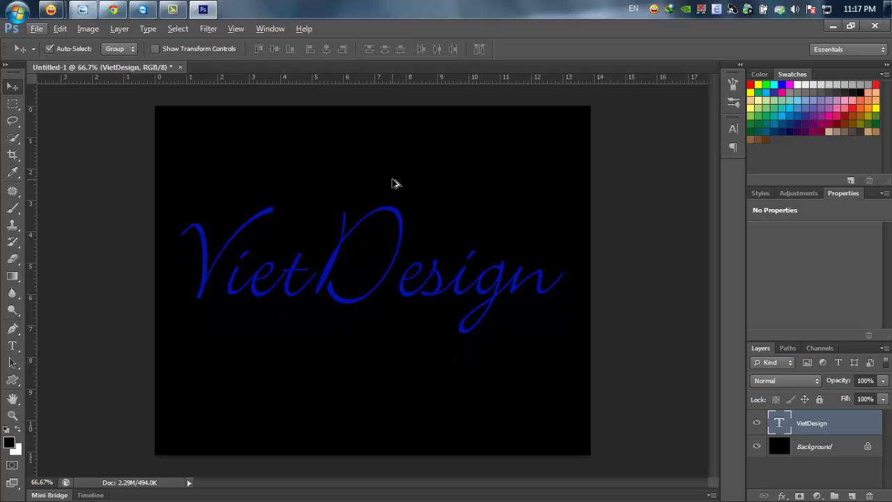
key(ctrl+0)
scroll(404, 185, up, 1)
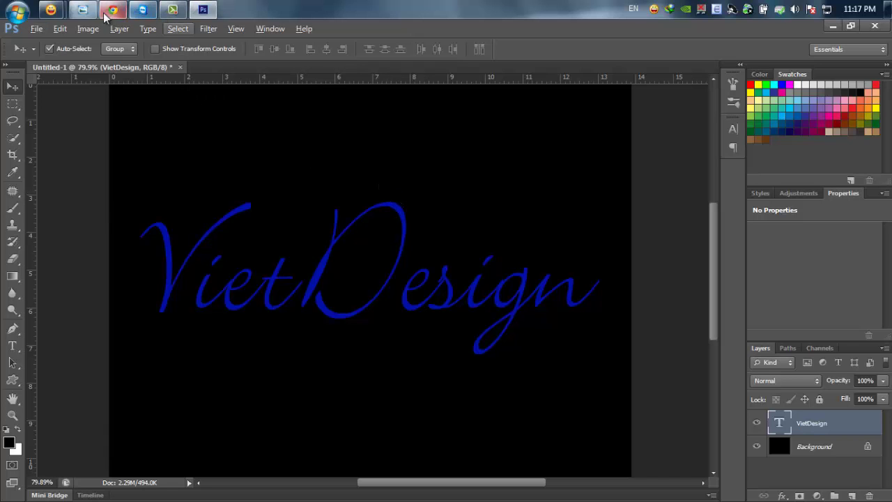
After checking the Happy Birthday sample picture, create a work path from the VietDesign text layer and hide that layer.
click(82, 9)
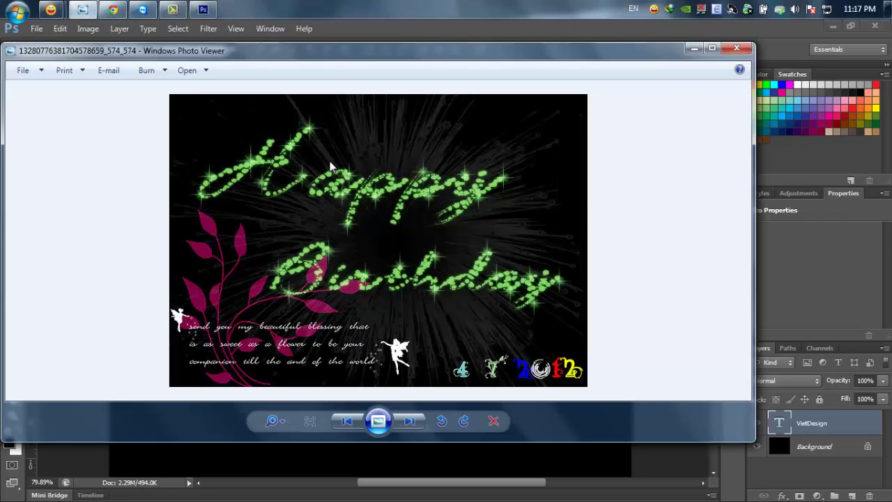
scroll(329, 161, up, 2)
scroll(265, 182, down, 2)
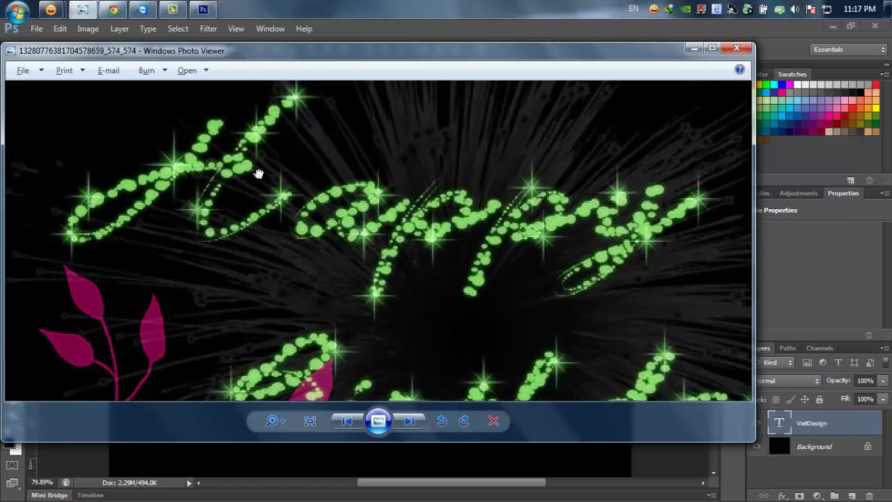
click(694, 48)
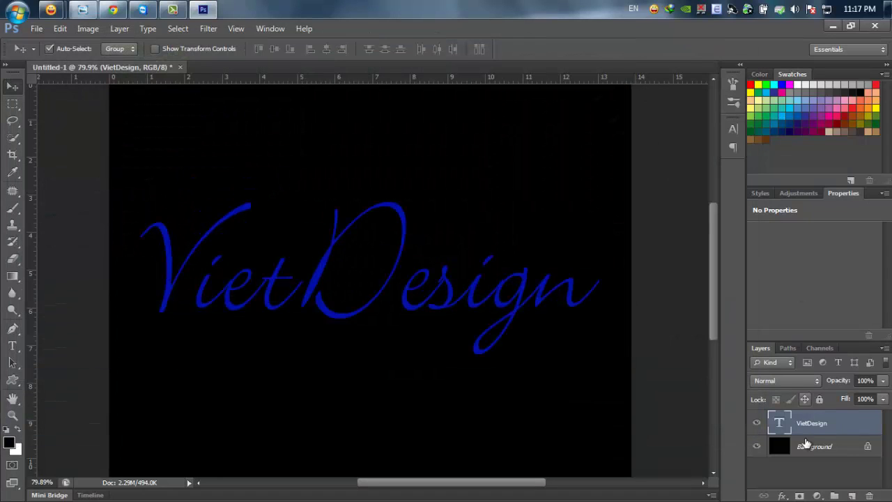
right_click(807, 422)
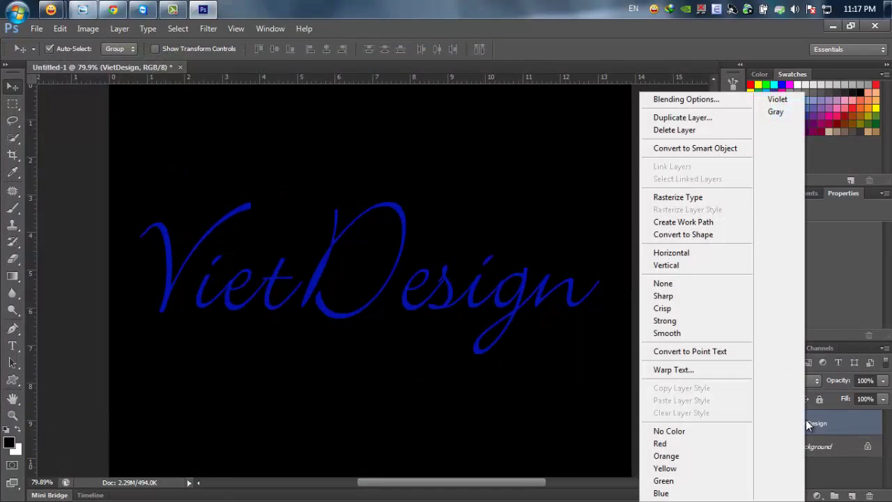
click(700, 227)
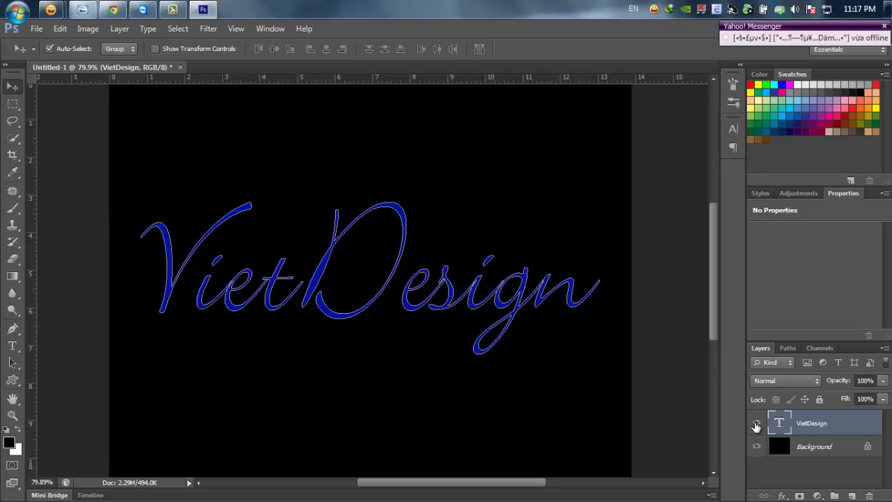
click(757, 426)
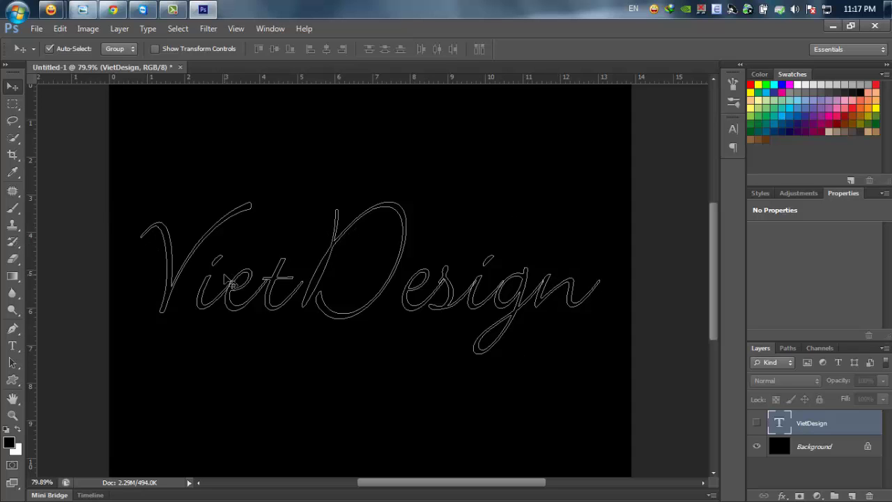
Choose the 30 px hard round brush tip, set its spacing to 150% and its size to 18 px.
key(b)
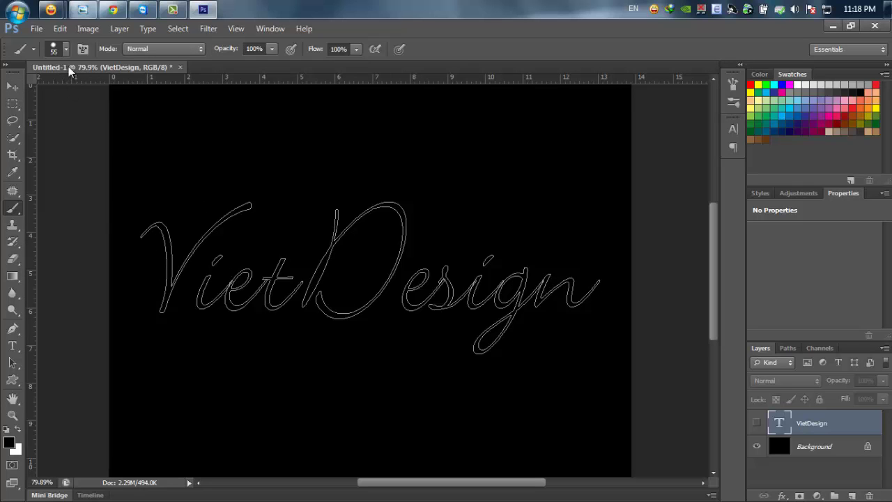
key(F5)
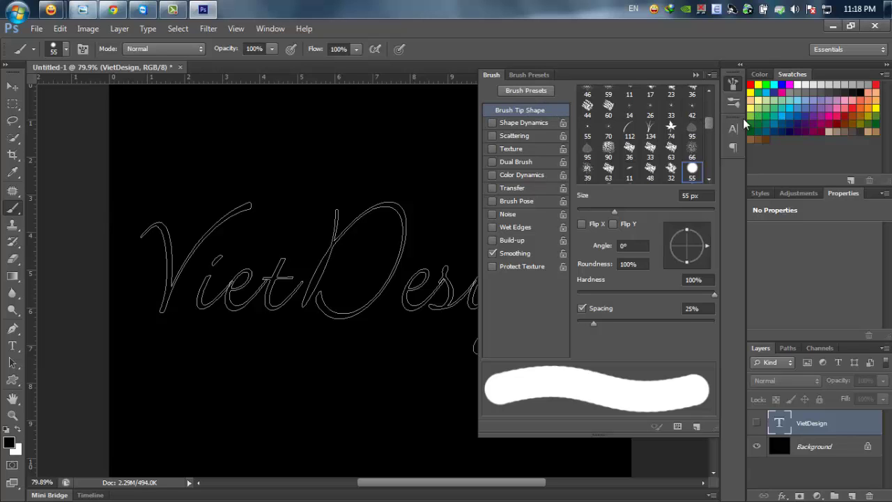
scroll(707, 102, up, 3)
scroll(707, 102, up, 2)
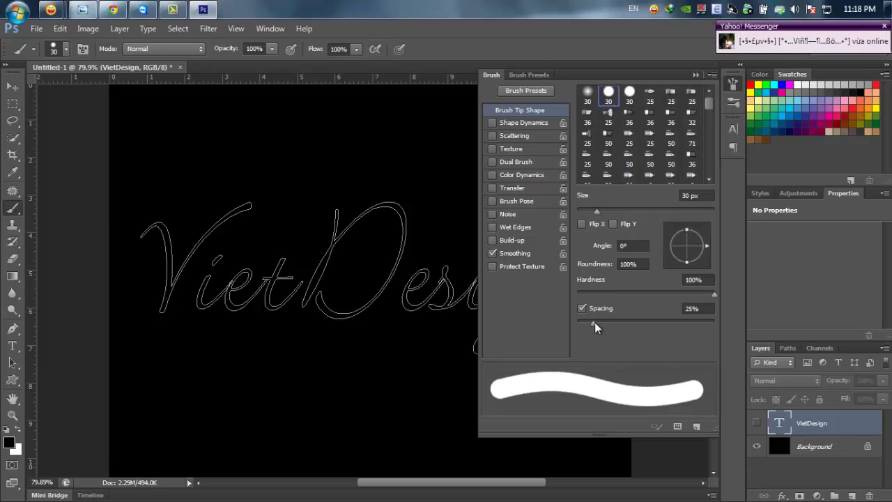
drag(595, 322, 663, 321)
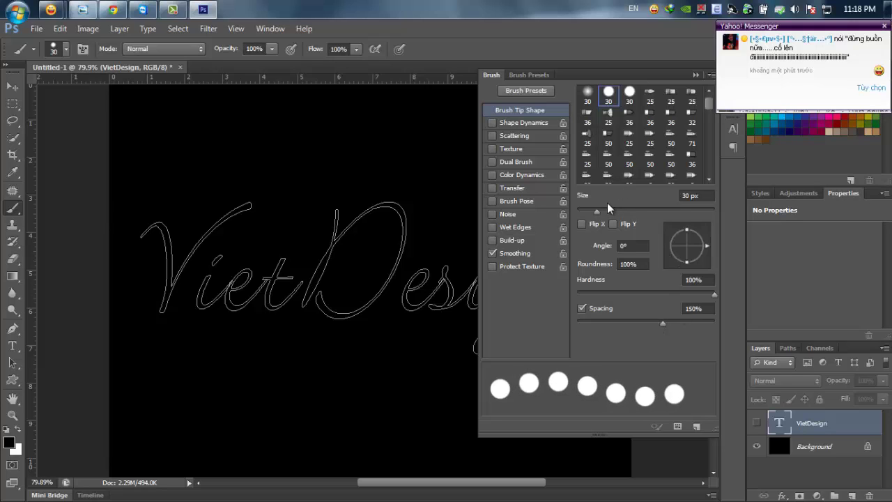
drag(597, 211, 589, 211)
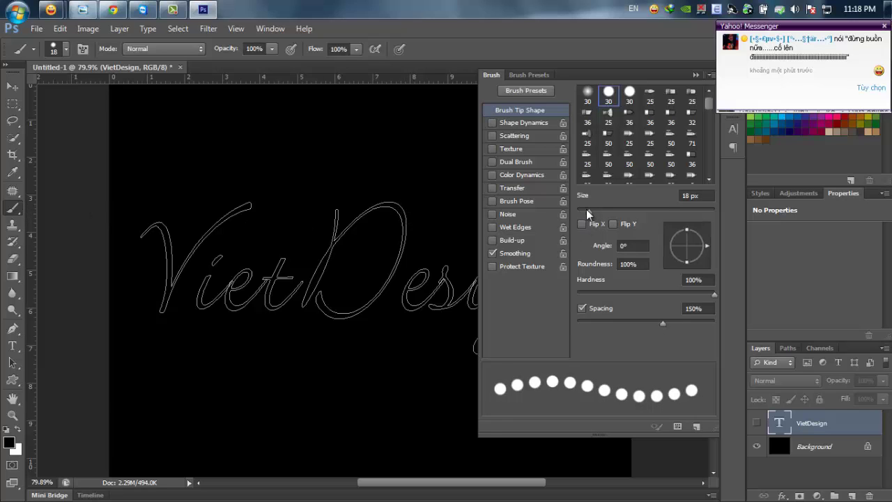
click(695, 74)
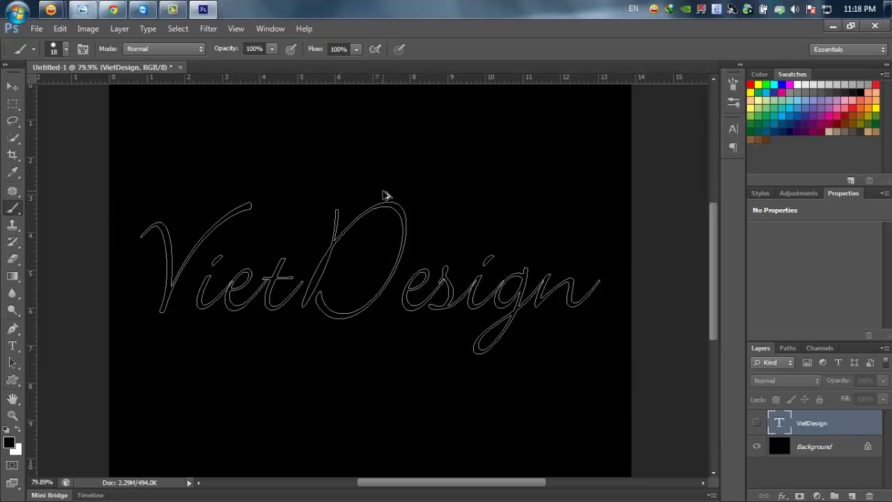
Add a new empty layer above the text layer and reduce the brush size to 13 px.
key(ctrl+shift+alt+n)
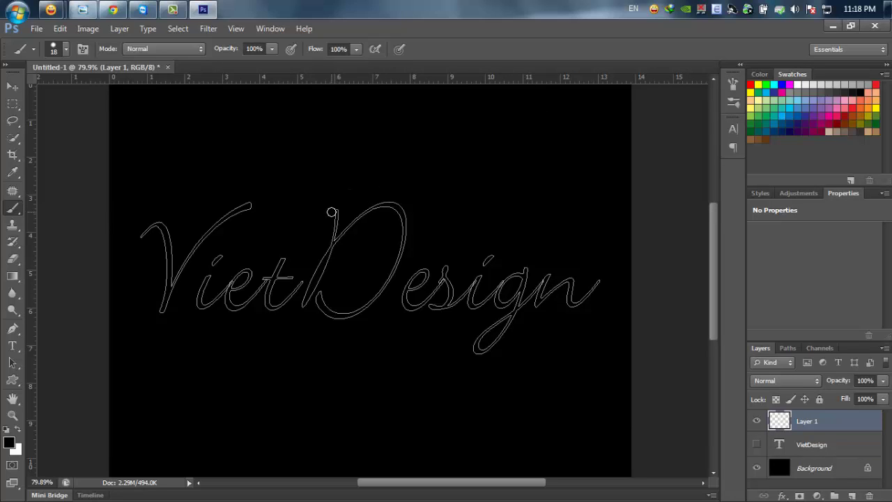
key(F5)
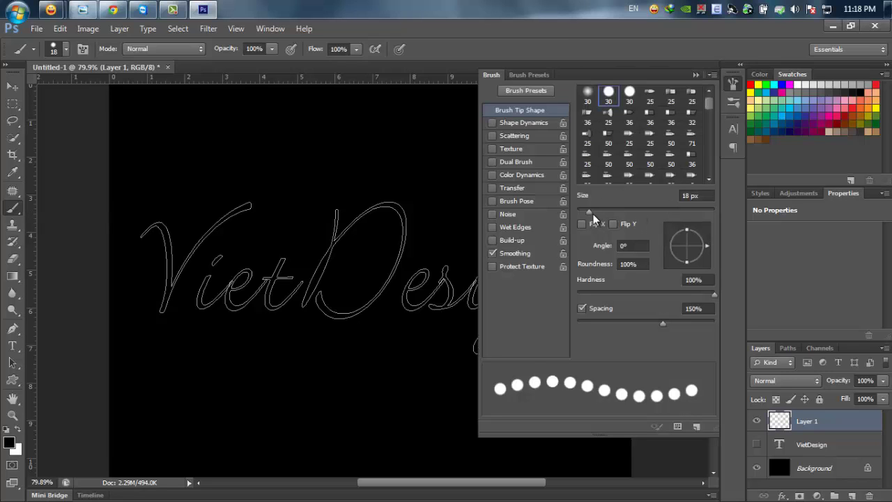
drag(589, 212, 587, 215)
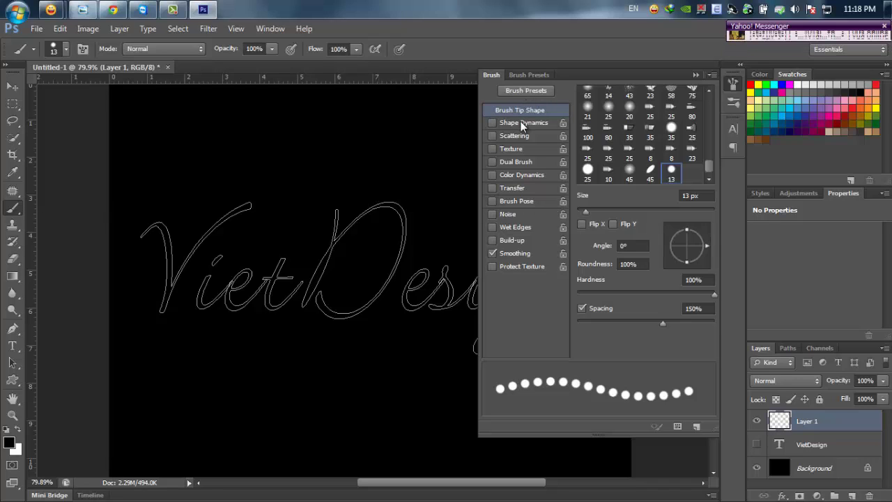
Enable Shape Dynamics for the brush with 100% size jitter and a raised angle jitter.
click(538, 126)
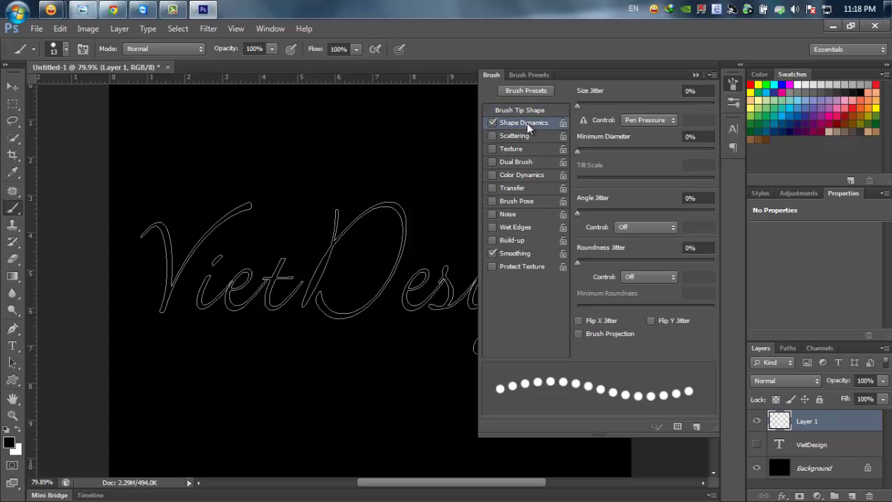
drag(578, 106, 719, 111)
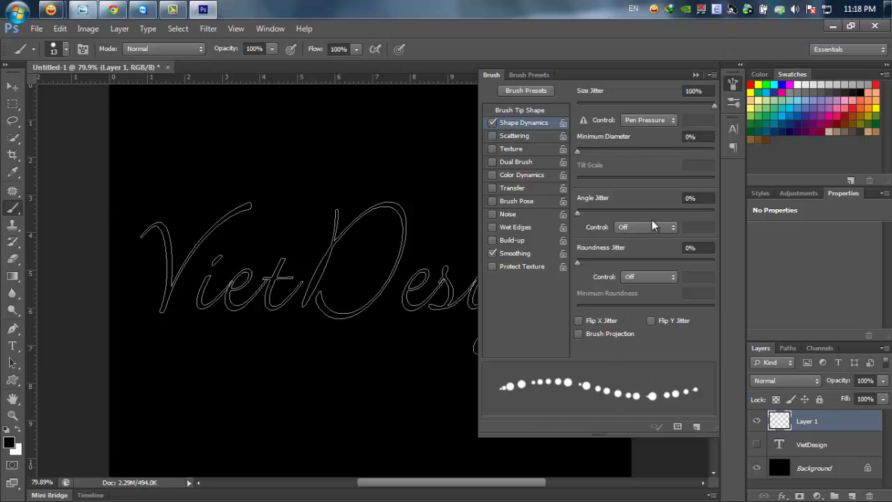
mouse_move(578, 213)
mouse_down()
mouse_move(702, 209)
mouse_move(582, 223)
mouse_up()
drag(698, 211, 736, 221)
click(695, 75)
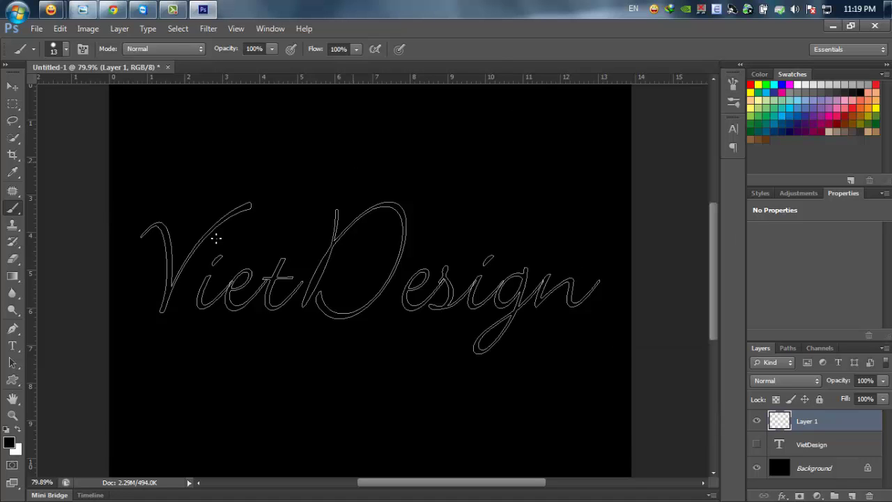
Set the foreground color to the yellow cec831.
click(13, 444)
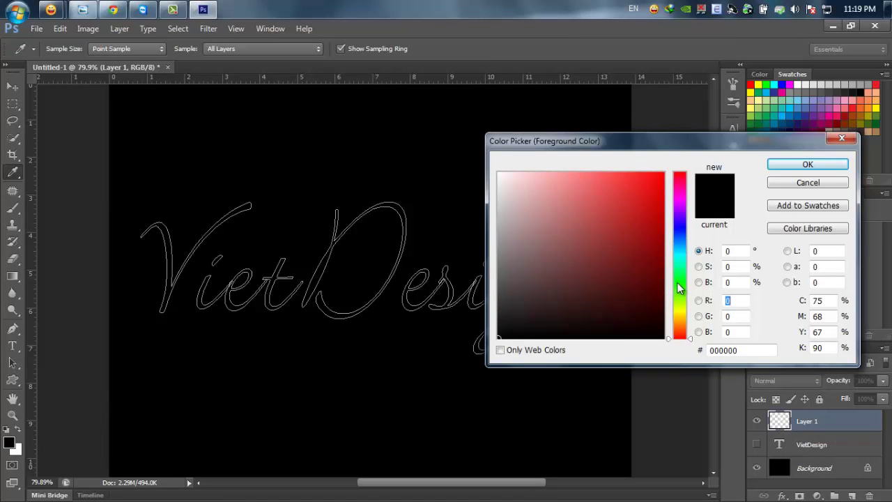
click(680, 299)
click(682, 310)
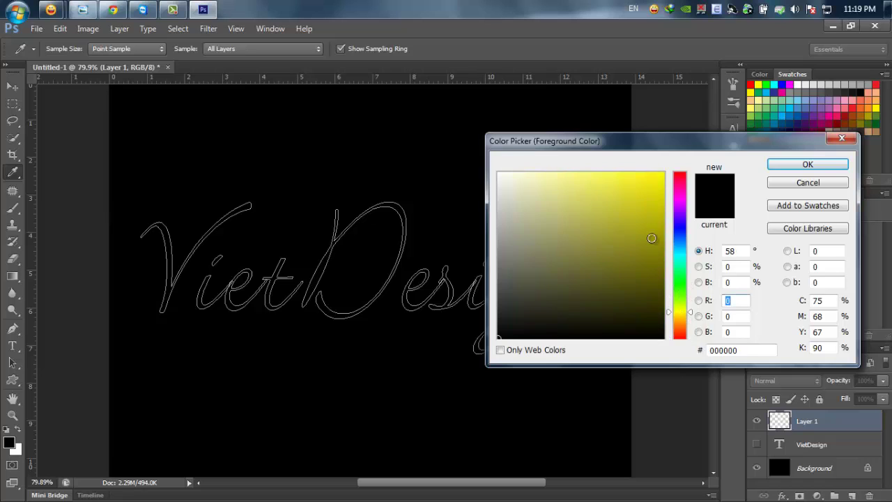
drag(651, 234, 624, 205)
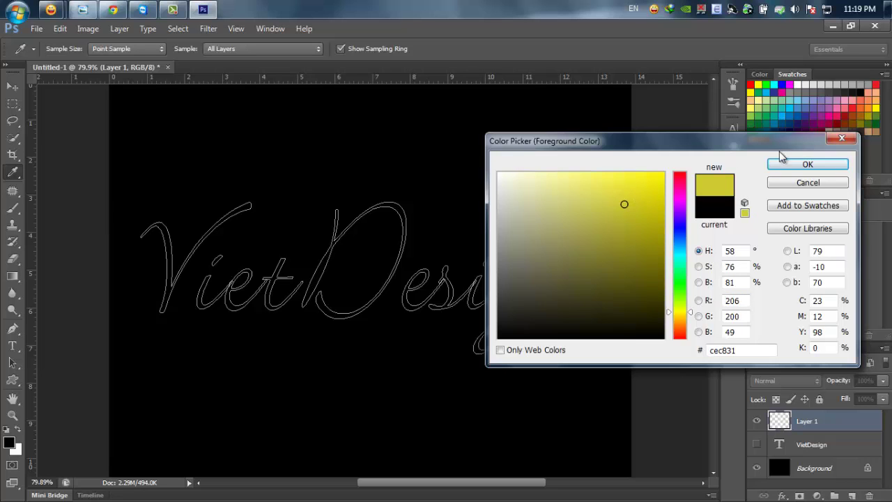
click(786, 167)
Stroke the VietDesign work path on the new layer using the Brush with Simulate Pressure on.
key(b)
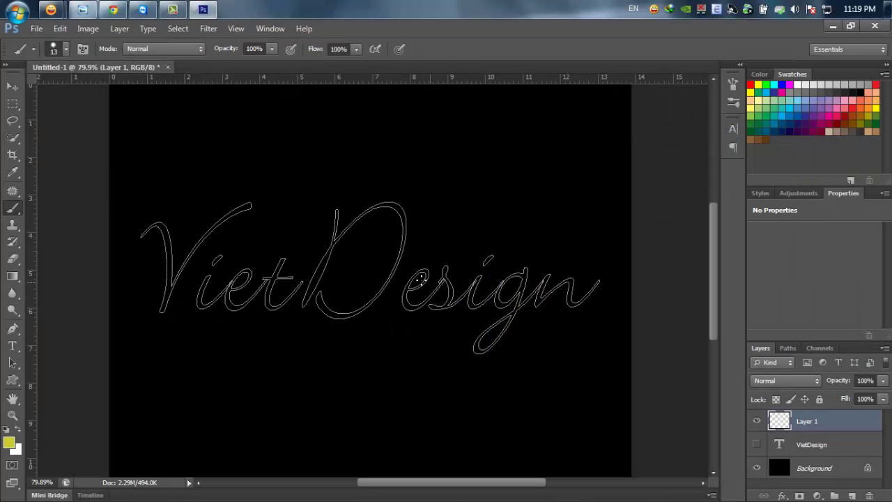
key(p)
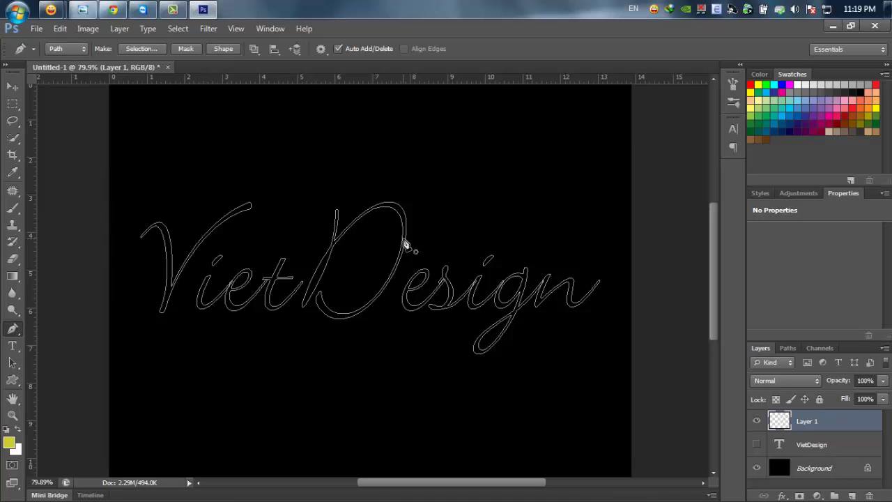
right_click(407, 244)
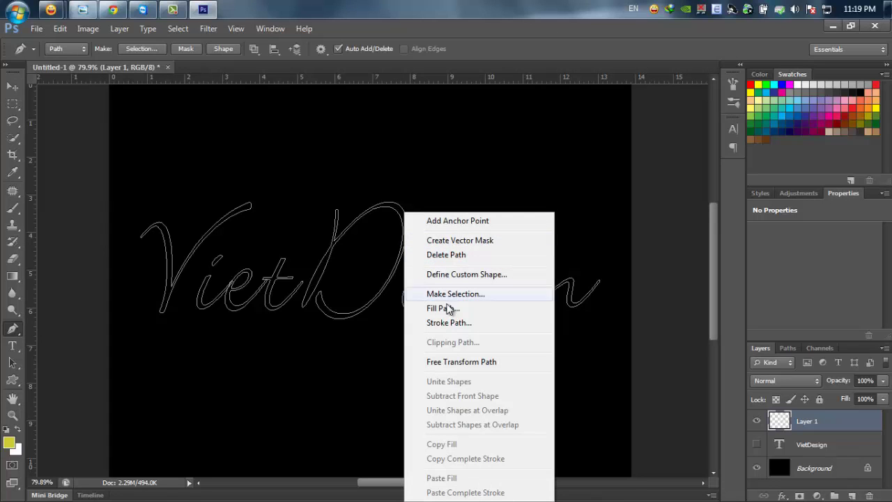
click(449, 322)
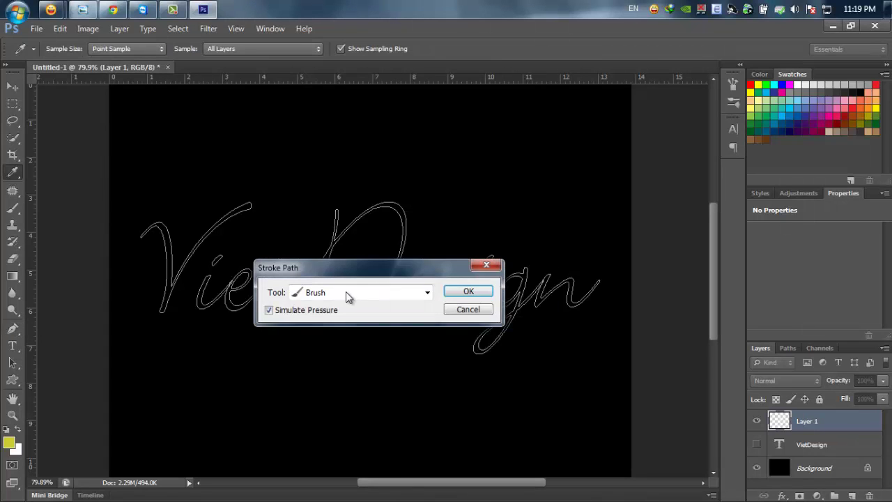
click(469, 292)
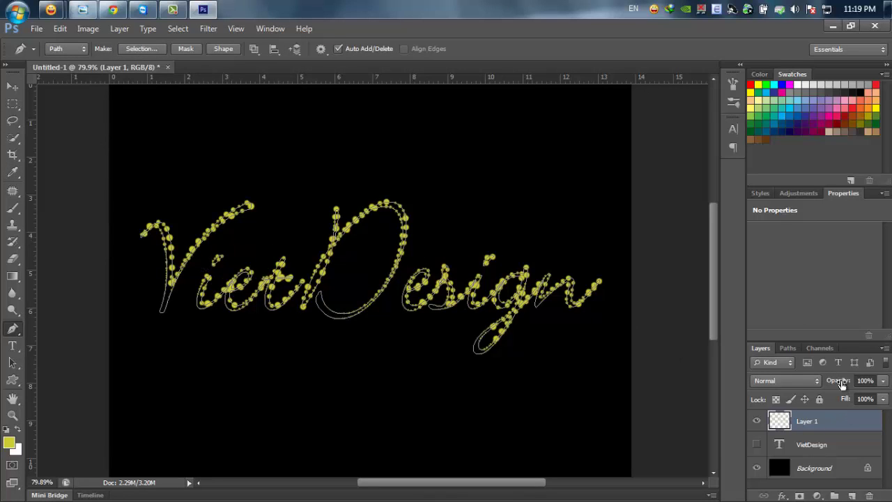
Delete the VietDesign work path and return to the layer list.
click(786, 348)
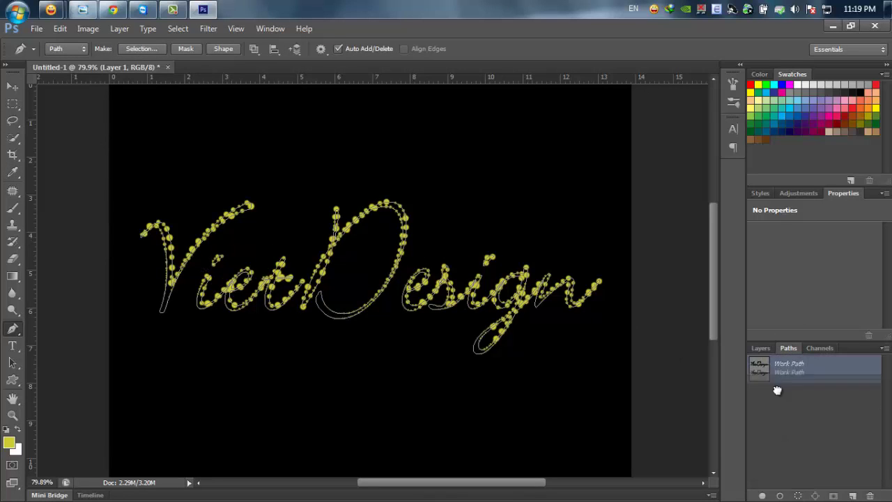
drag(775, 364, 870, 495)
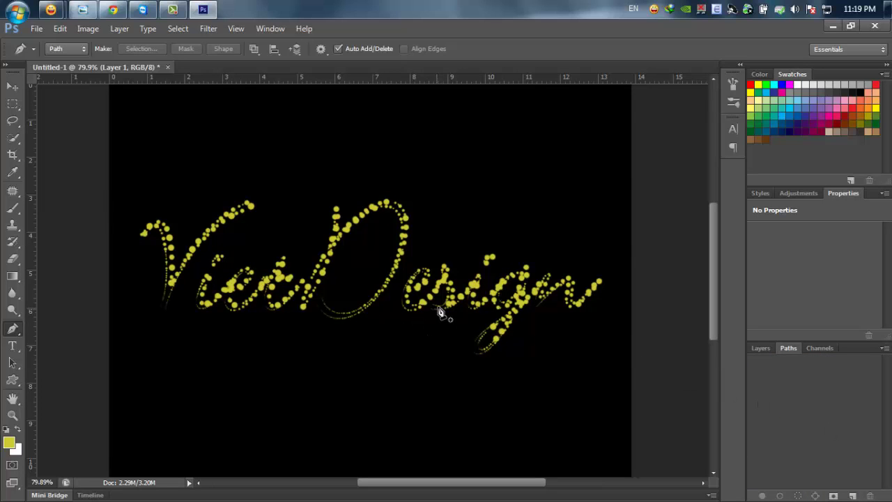
click(760, 348)
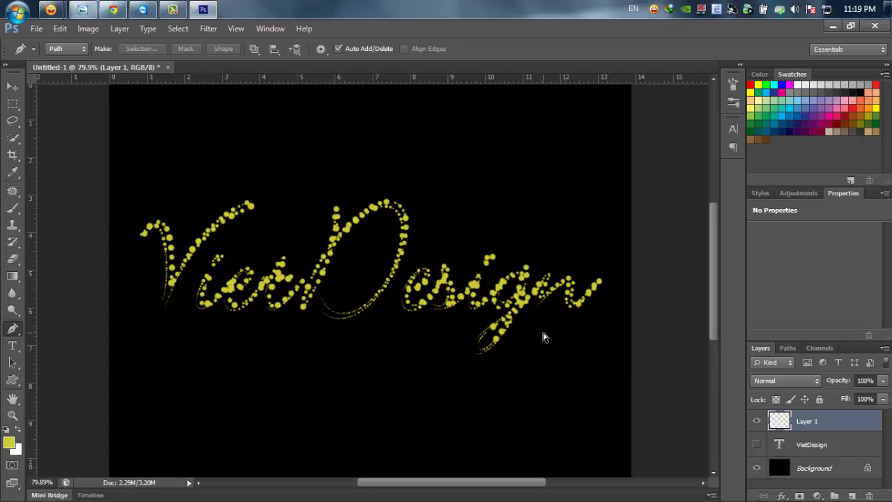
key(ctrl+shift+alt+n)
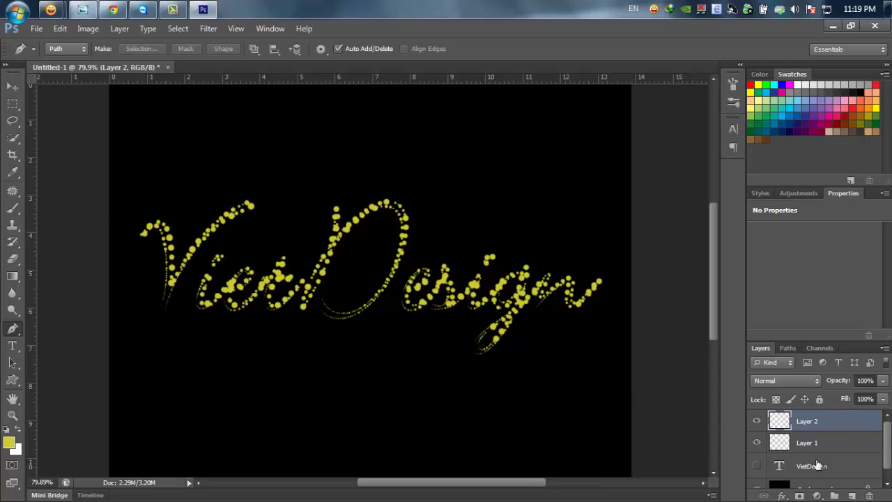
click(757, 421)
click(759, 443)
click(758, 443)
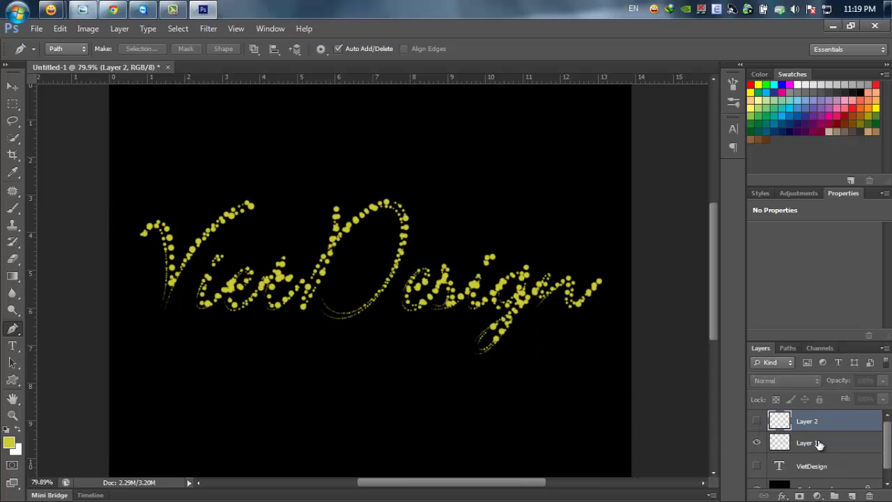
key(ctrl+j)
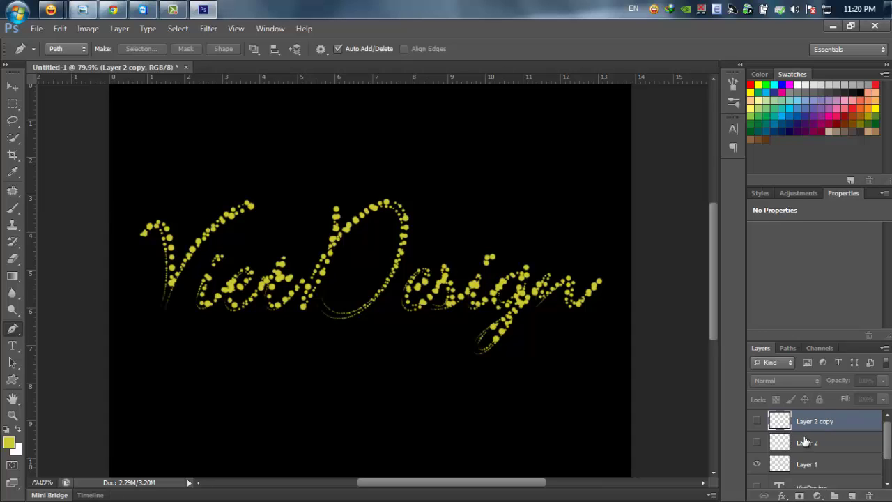
shift+click(805, 441)
key(Delete)
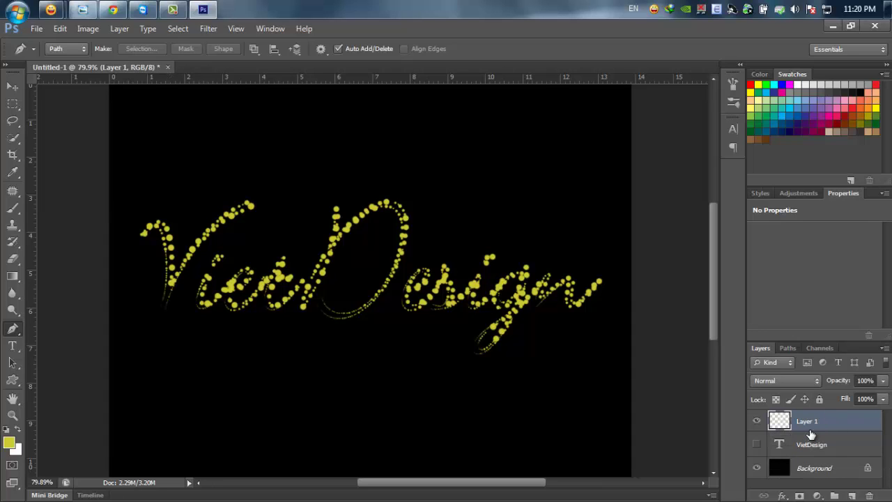
Duplicate the dotted stroke layer and apply a Gaussian Blur with a small radius to the copy.
key(ctrl+j)
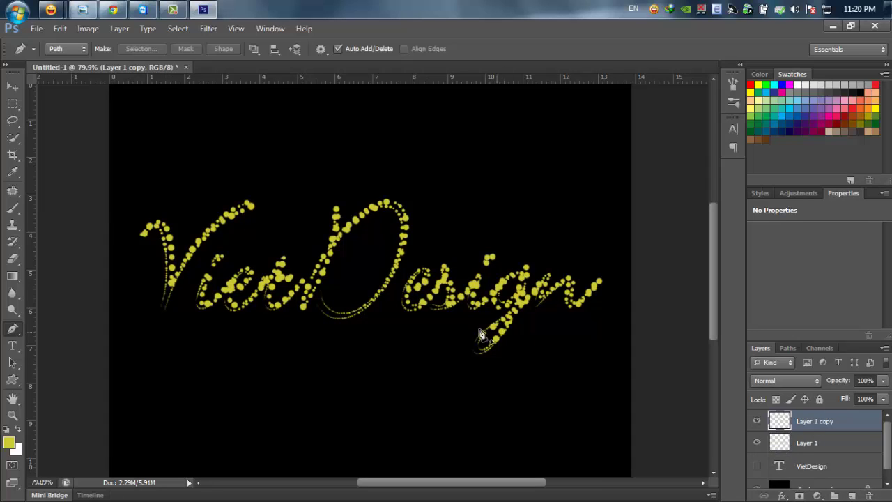
click(216, 30)
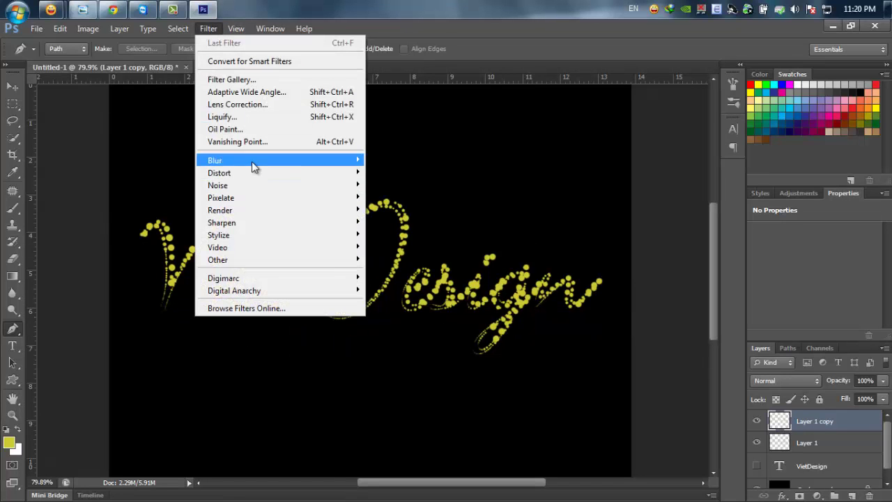
mouse_move(252, 161)
click(405, 249)
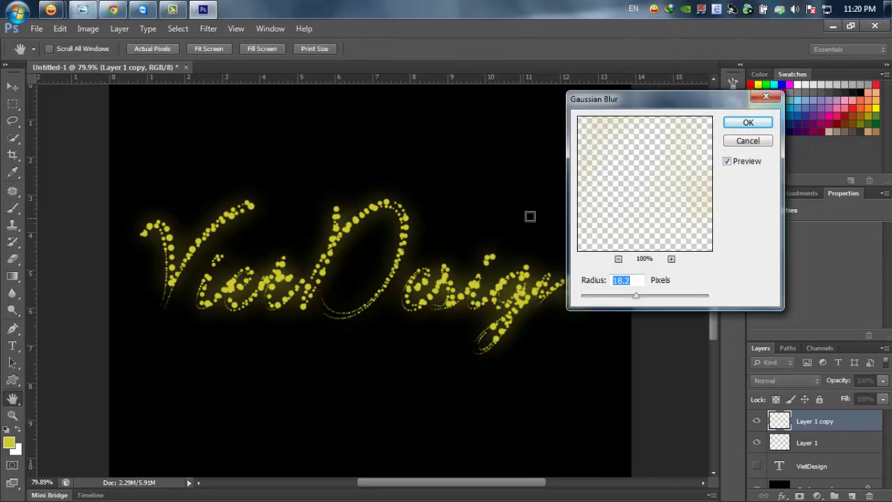
click(591, 295)
drag(591, 295, 592, 299)
click(748, 123)
key(p)
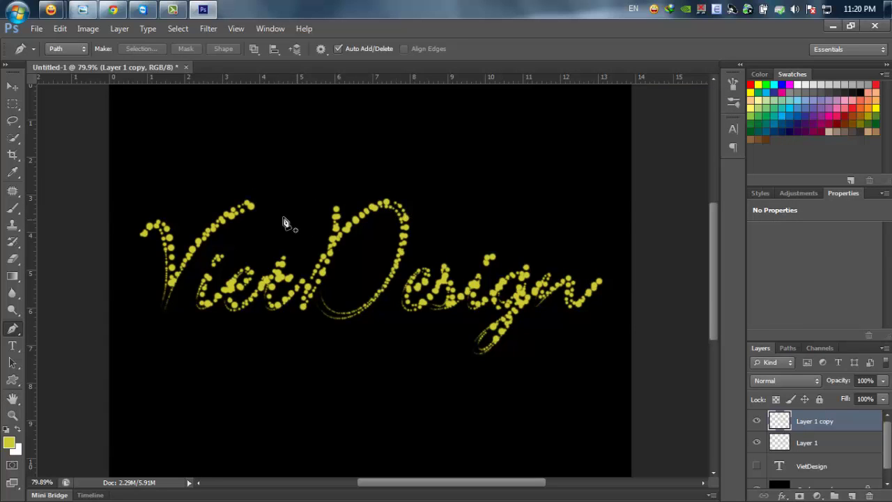
Add a new empty layer above the blurred copy and choose the 92 px star sparkle brush.
key(ctrl+shift+alt+n)
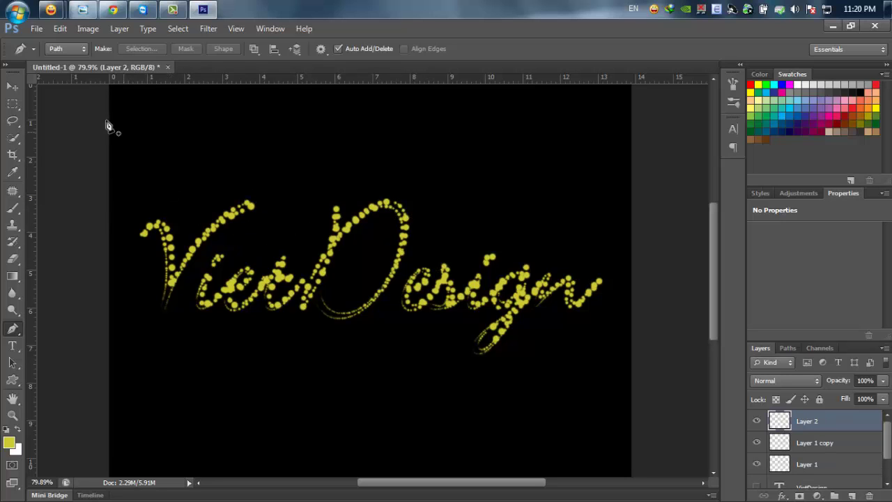
key(b)
click(68, 46)
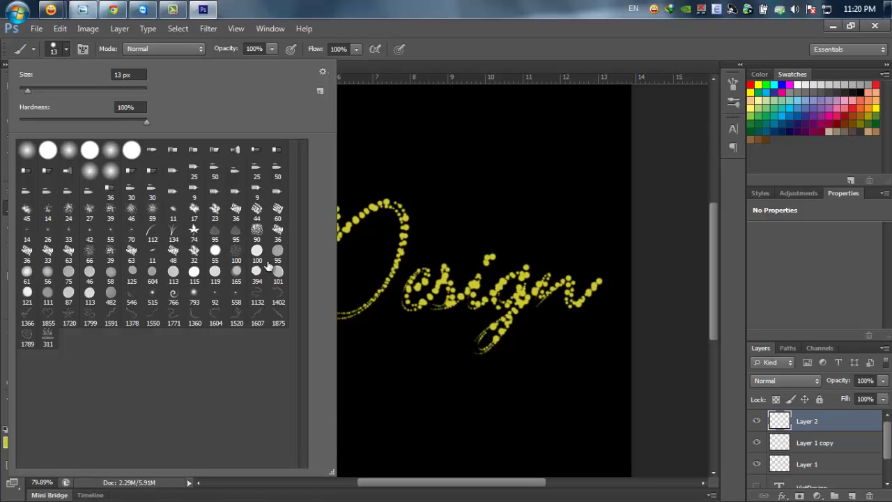
click(215, 296)
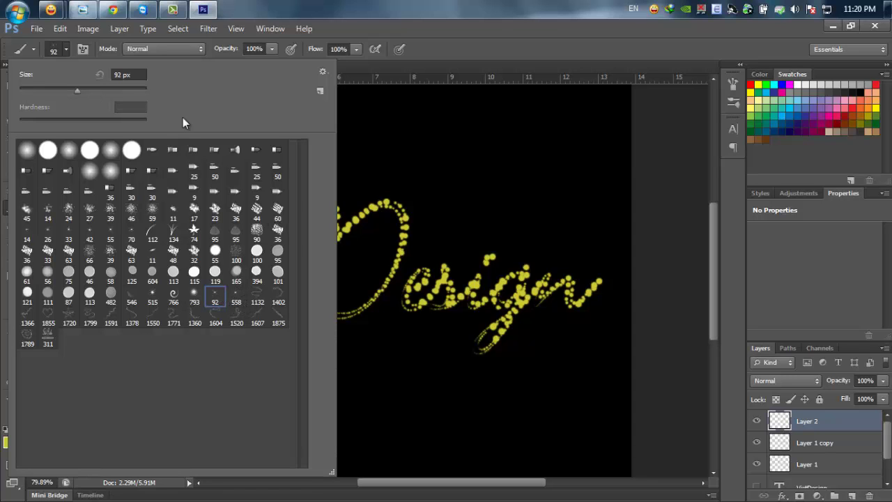
click(68, 50)
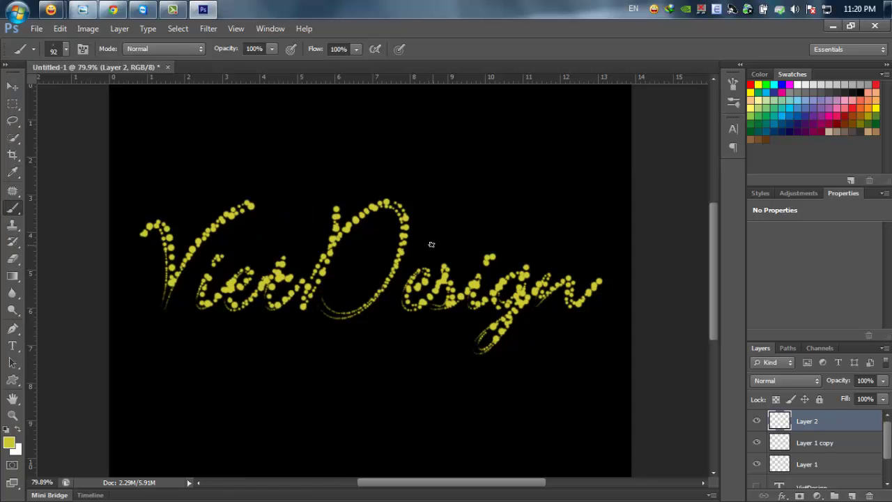
Set the foreground color to the pale yellow fffdc5.
scroll(414, 183, up, 5)
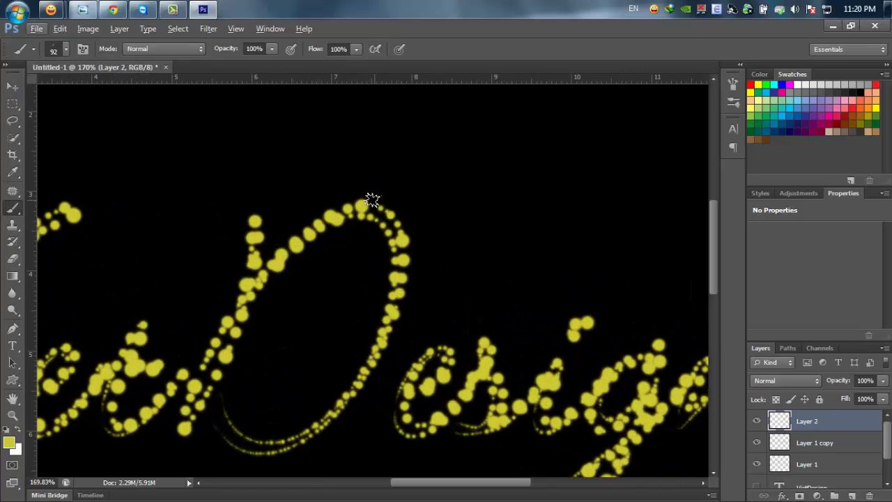
click(9, 442)
click(542, 166)
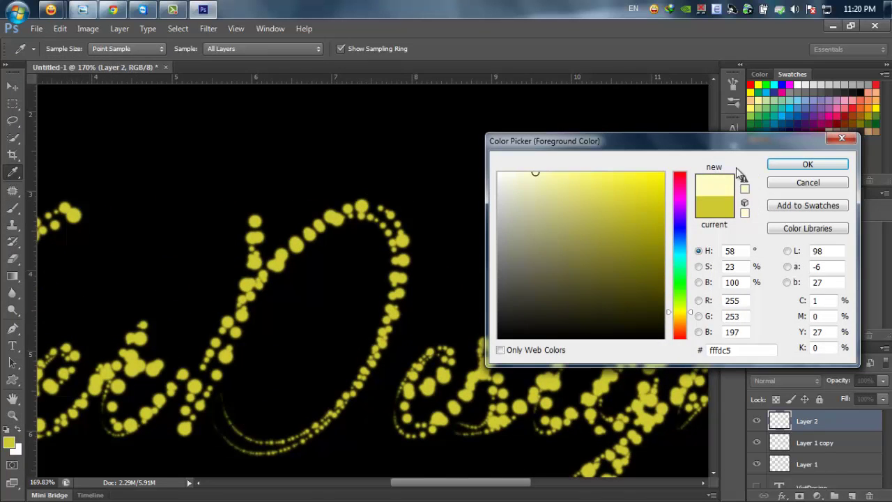
click(801, 164)
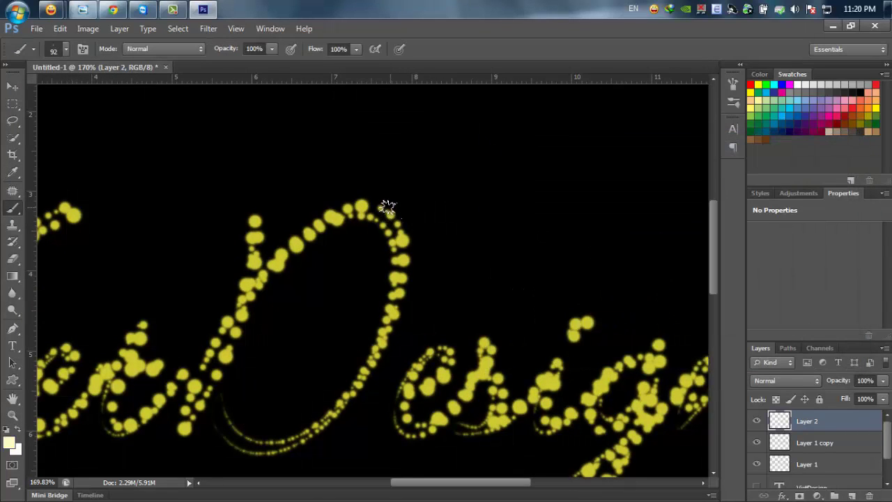
Stamp star sparkles on the D, t, g and n, reducing the brush from 92 px to 50 px along the way.
click(388, 207)
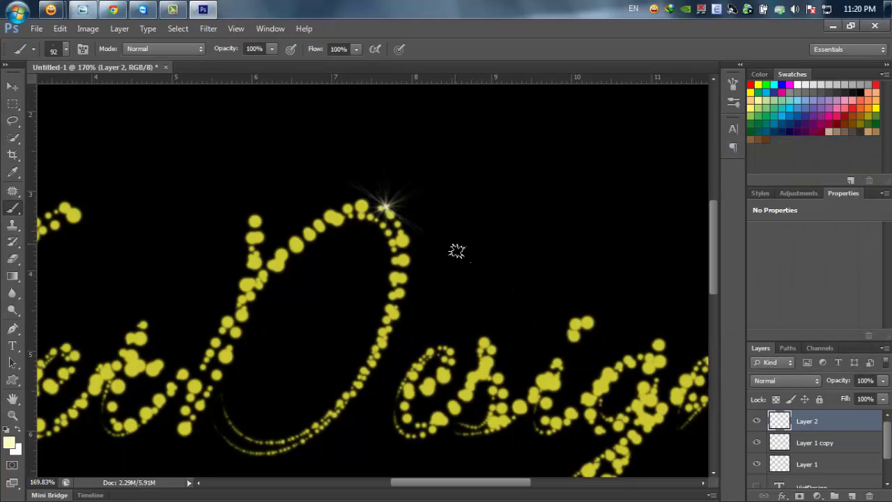
click(393, 317)
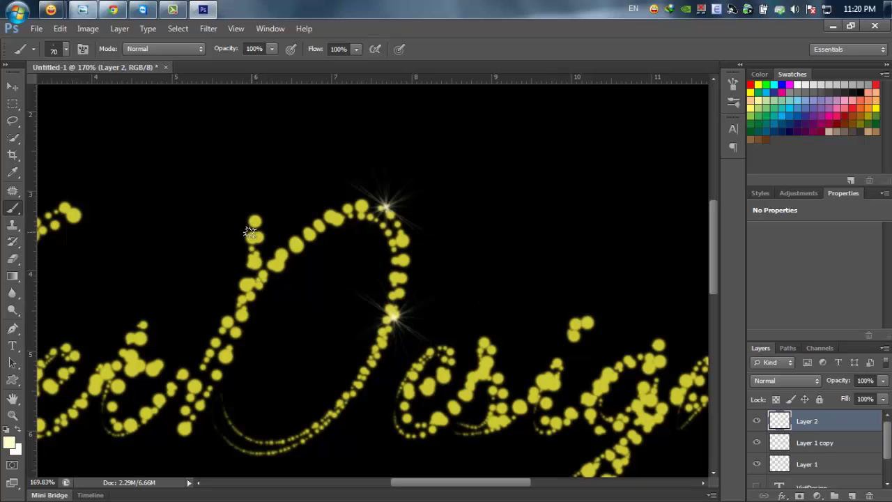
click(251, 232)
scroll(426, 277, down, 3)
scroll(487, 191, down, 2)
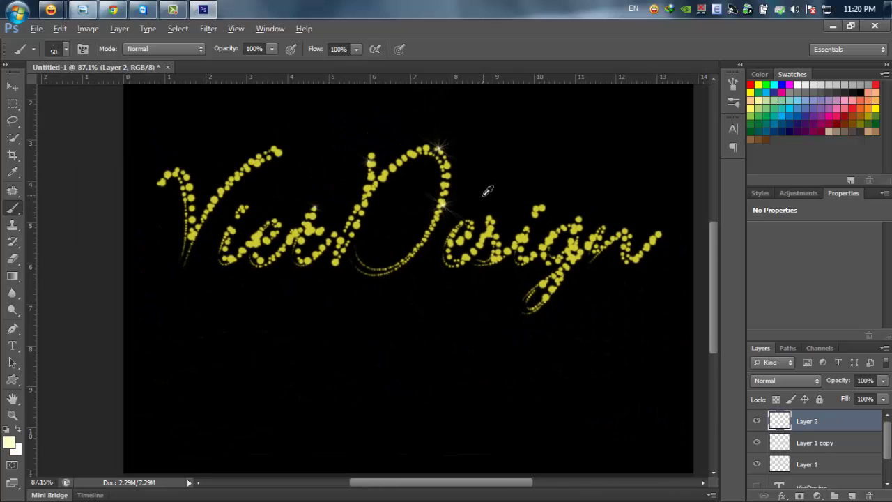
drag(484, 185, 449, 219)
scroll(531, 219, up, 2)
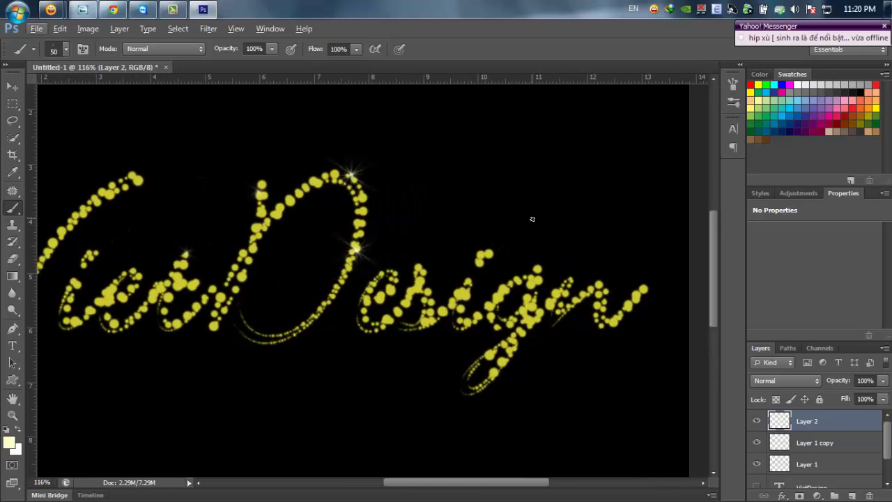
click(540, 265)
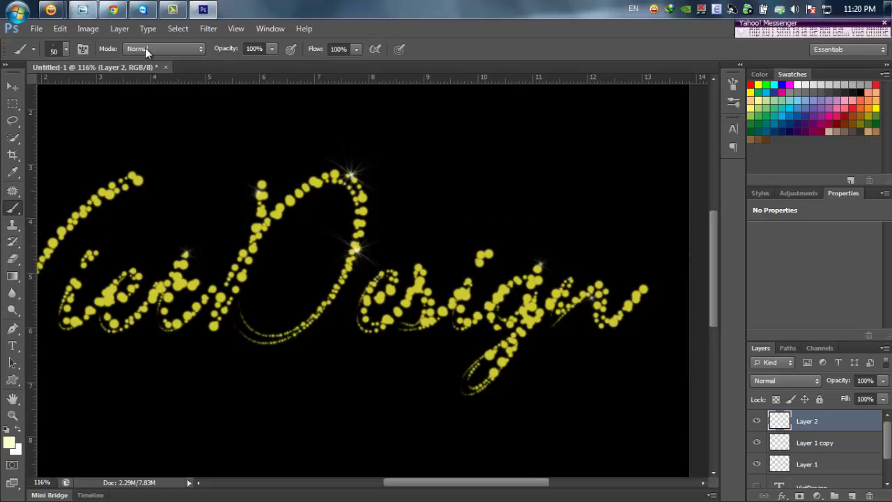
Choose the 558 px sparkle brush, reduce it to 125 px and stamp a sparkle on the upper end of the V's long stroke.
click(66, 49)
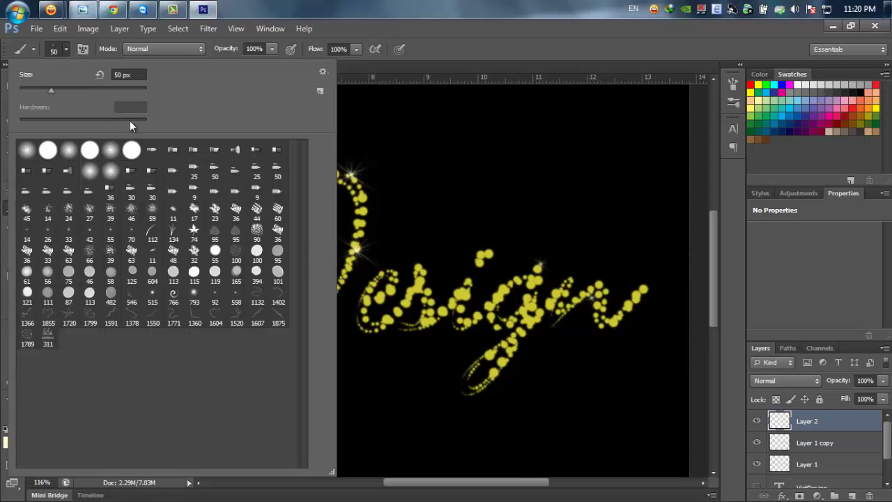
click(237, 298)
key(Return)
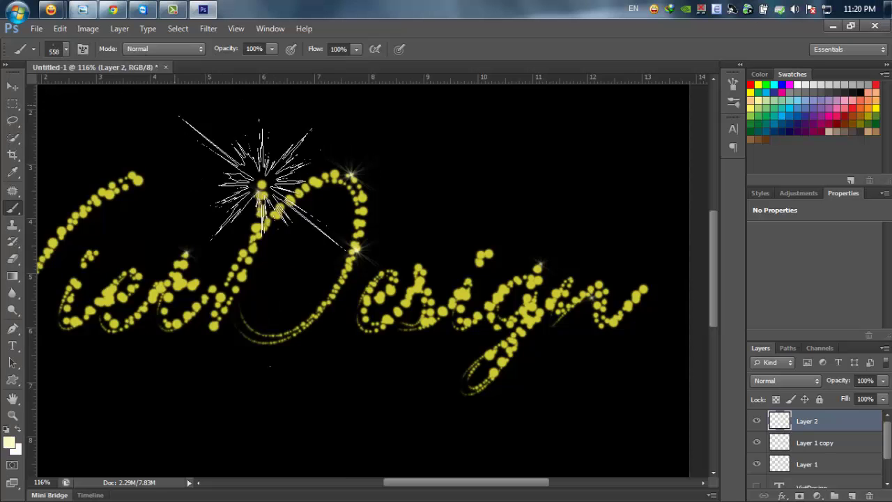
key(bracketleft)
key(bracketleft)
key(bracketleft)
key(bracketleft)
key(bracketleft)
key(bracketleft)
key(bracketleft)
key(bracketleft)
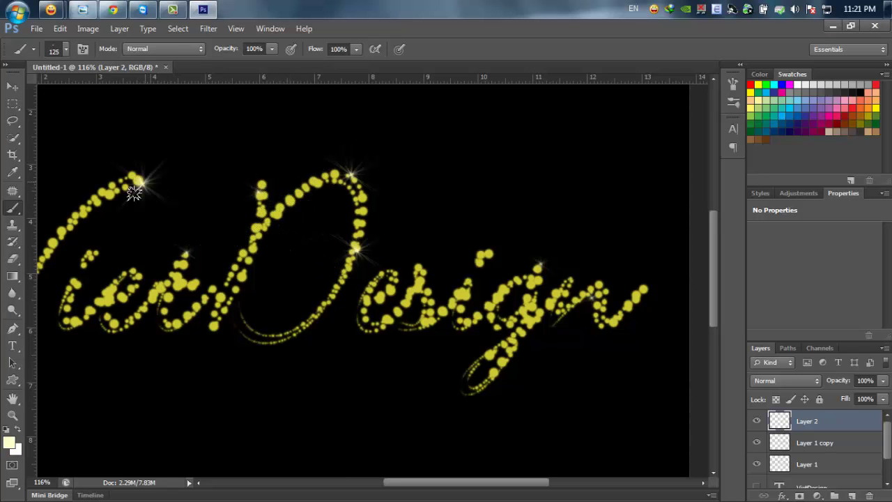
Reduce the sparkle brush to 80 px and stamp a sparkle near the base of the V.
drag(153, 253, 361, 190)
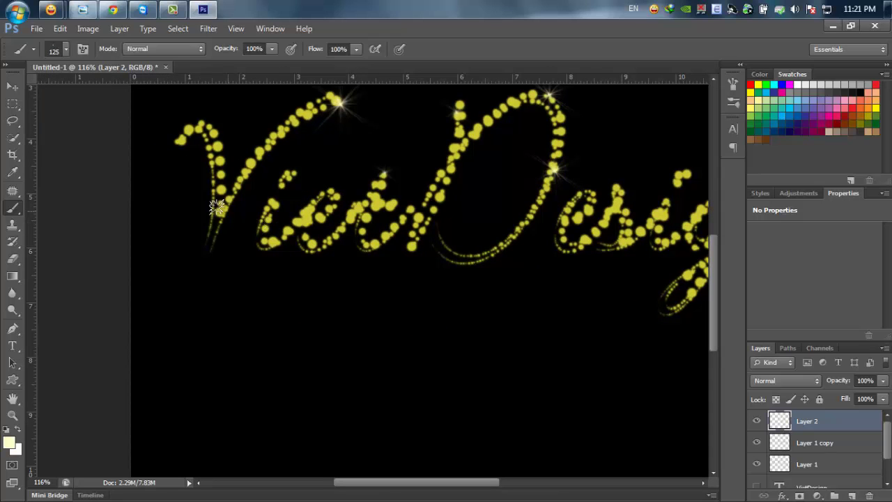
key(bracketleft)
scroll(453, 220, down, 5)
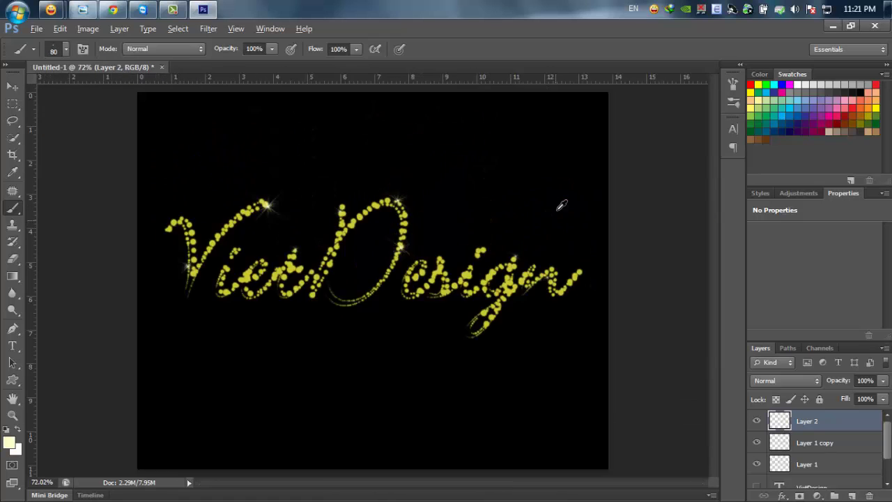
scroll(445, 266, up, 2)
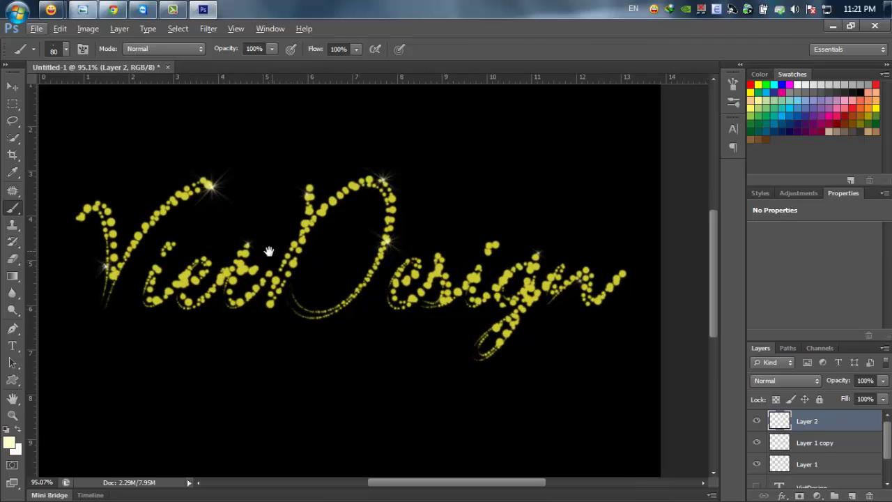
scroll(363, 240, left, 2)
scroll(365, 207, up, 1)
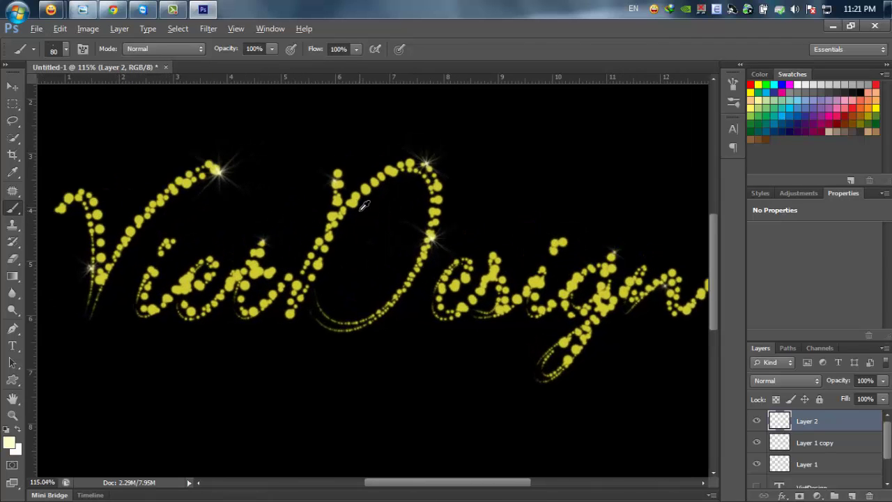
scroll(368, 202, down, 1)
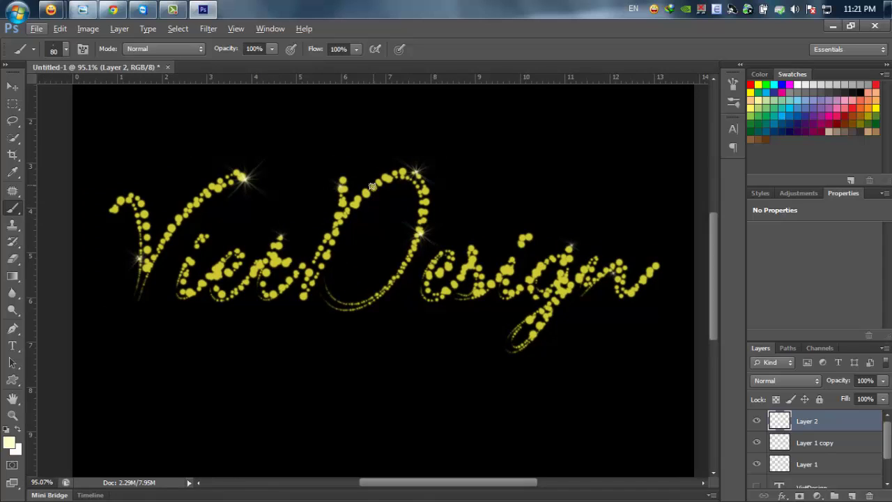
scroll(377, 186, up, 1)
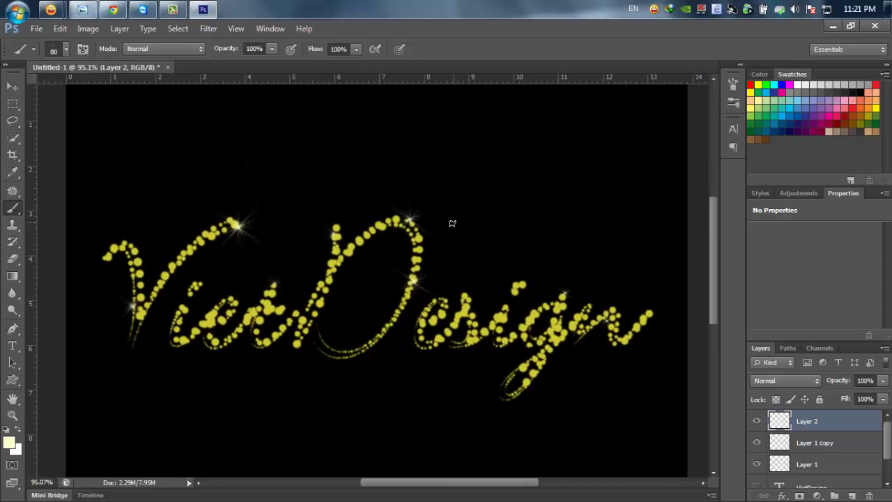
Add a new blank layer above the star sparkle layer.
key(ctrl+shift+alt+n)
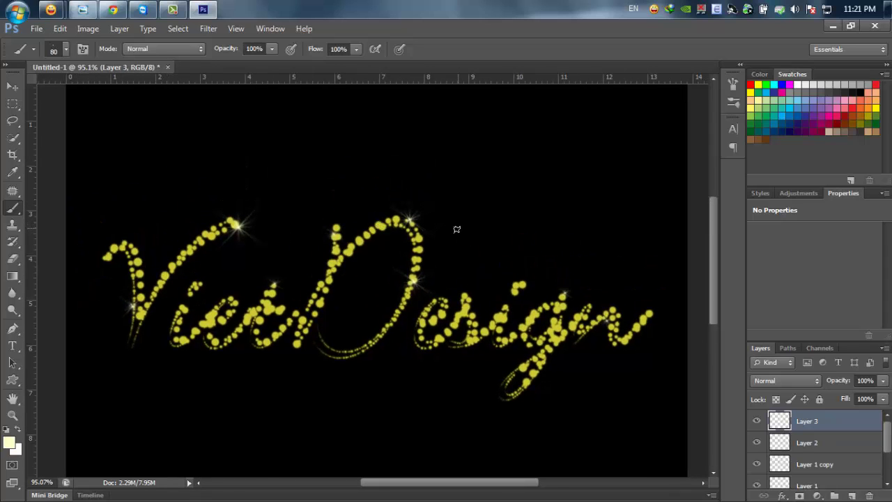
scroll(441, 212, down, 1)
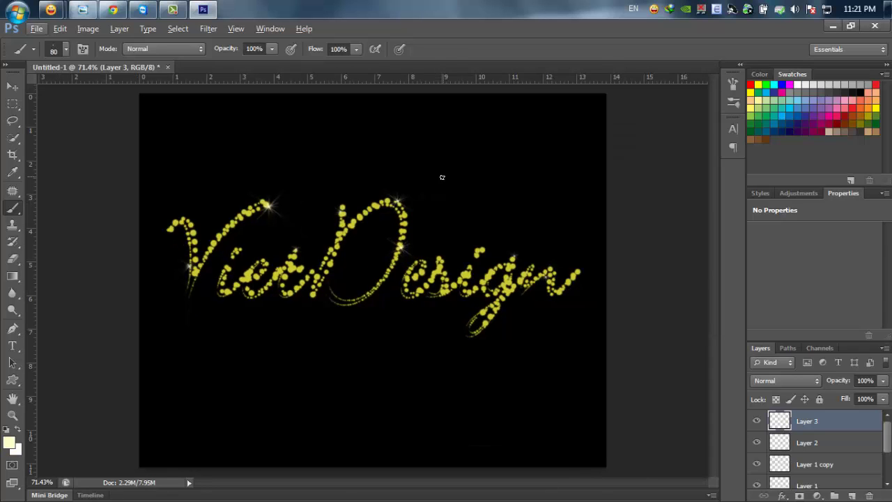
click(66, 48)
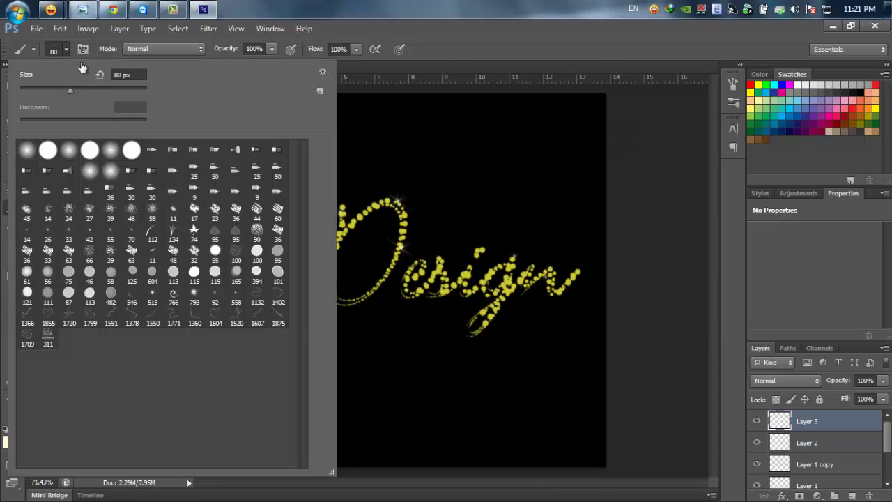
click(215, 251)
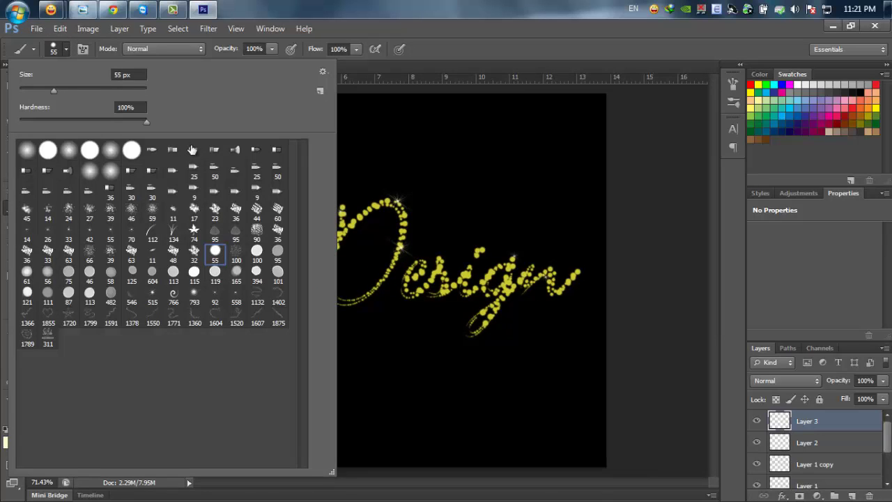
click(67, 48)
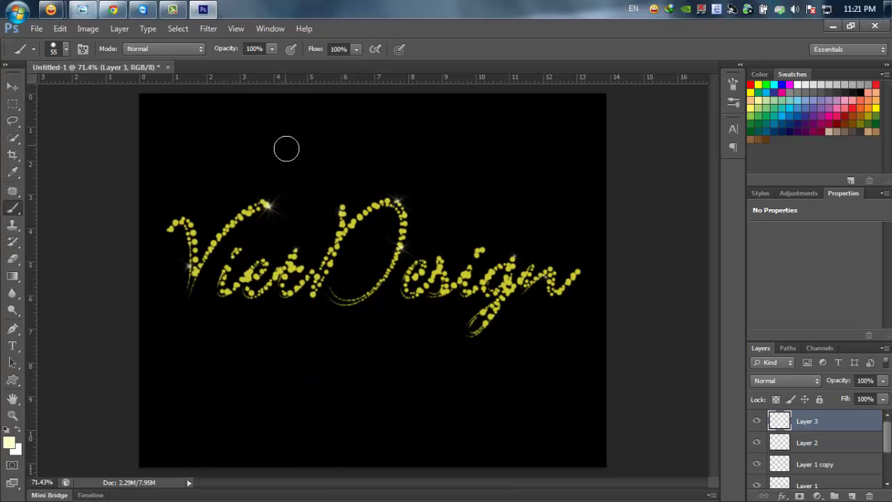
scroll(358, 175, up, 3)
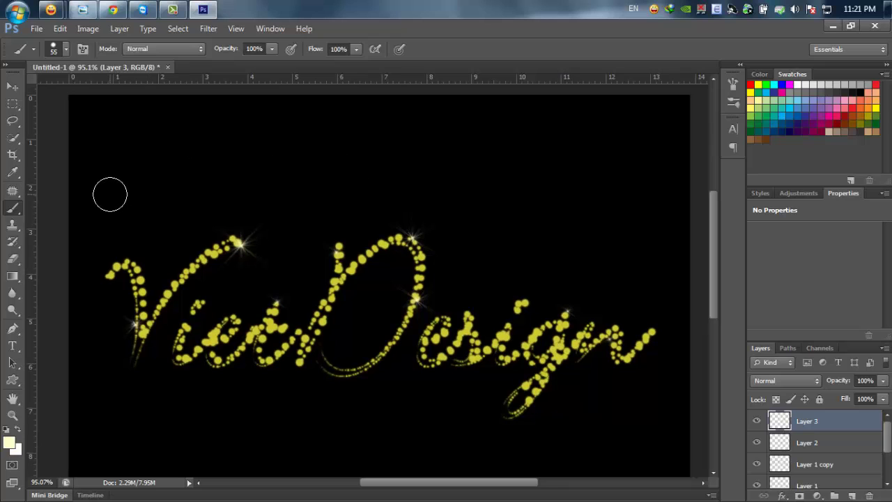
mouse_move(109, 193)
mouse_down()
mouse_move(207, 169)
mouse_move(383, 152)
mouse_move(584, 168)
mouse_up()
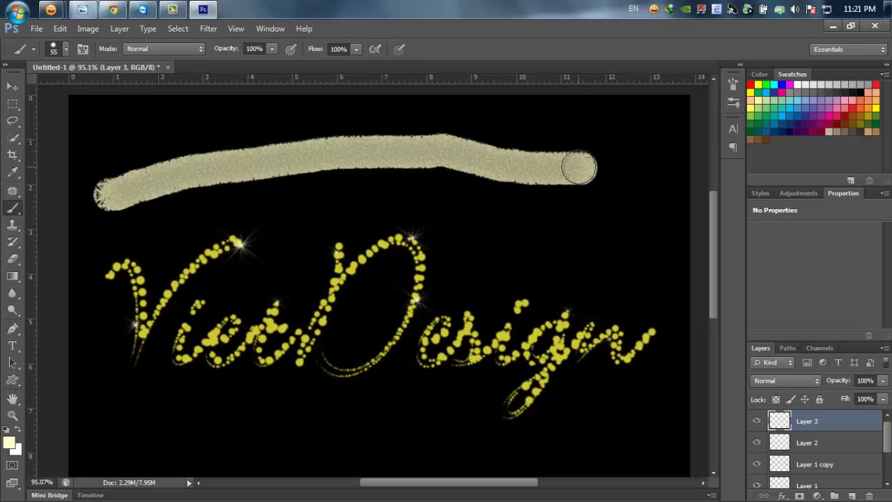
key(ctrl+z)
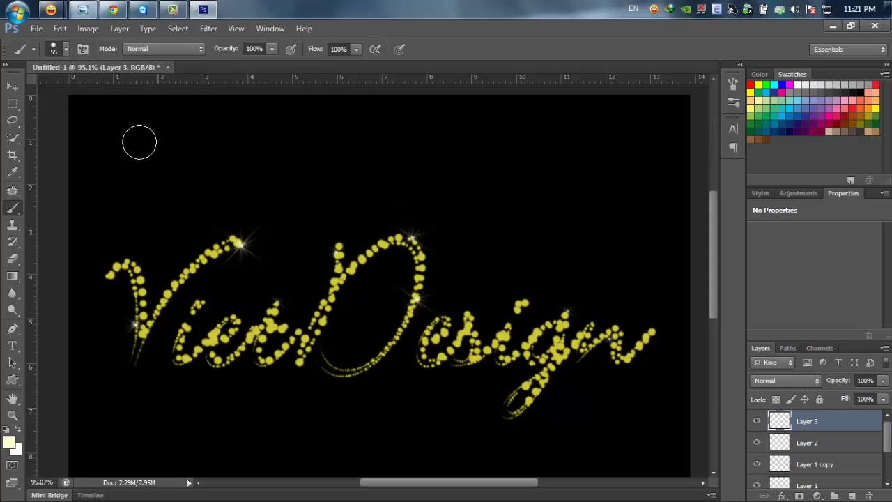
Choose the 115 px round bokeh brush, test it above the word "Design" and undo the test circles.
click(66, 48)
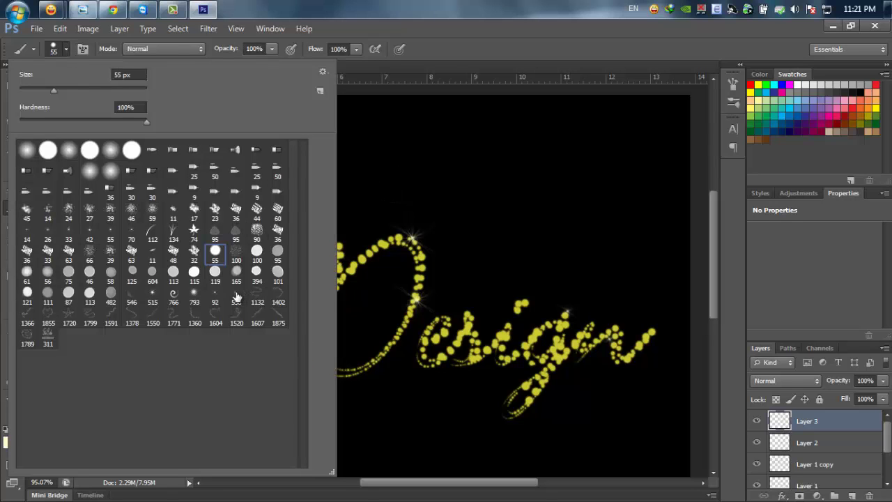
click(195, 279)
mouse_move(430, 175)
mouse_down()
mouse_move(560, 191)
mouse_move(585, 209)
mouse_up()
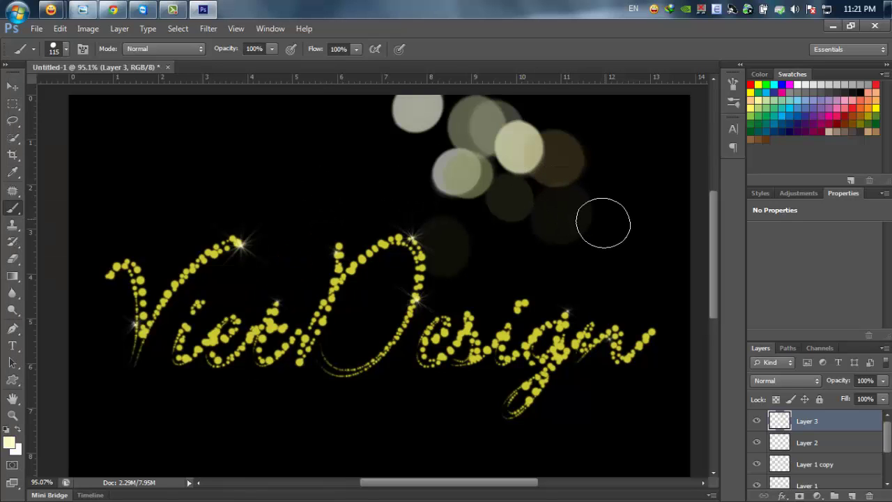
key(ctrl+alt+z)
key(ctrl+alt+z)
key(ctrl+minus)
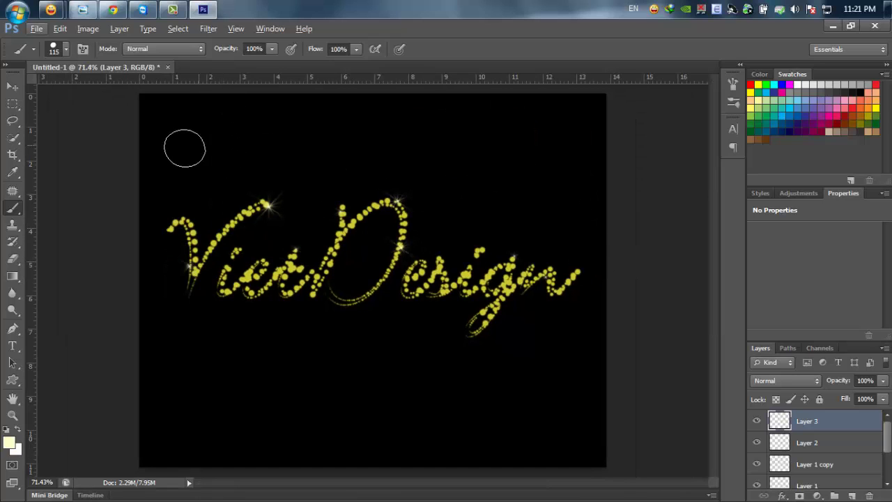
Set the new layer's opacity to 64% and paint scattered bokeh circles across the area above and around the upper lettering.
click(883, 380)
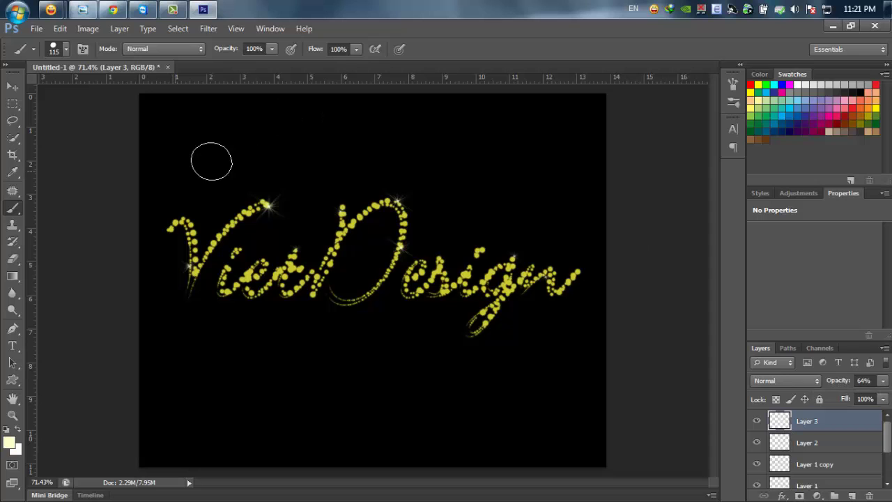
mouse_move(209, 160)
mouse_down()
mouse_move(381, 155)
mouse_move(568, 202)
mouse_up()
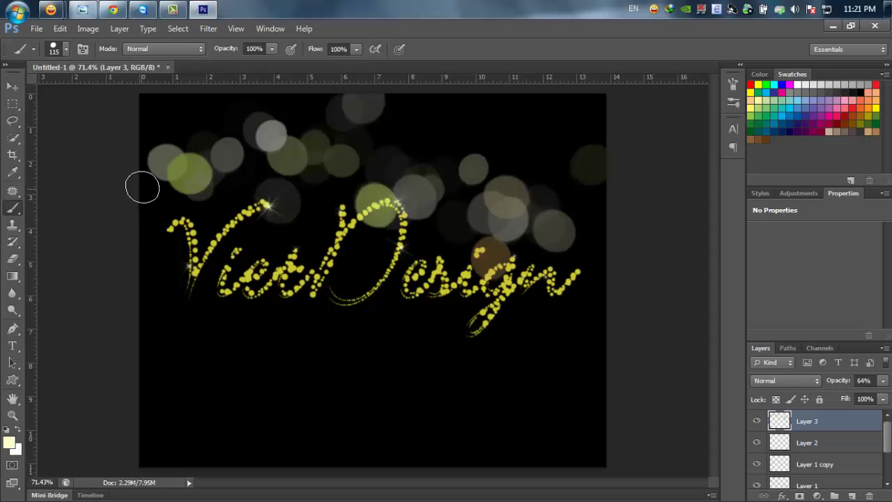
Choose the 121 px bokeh brush, reduce it to 90 px and paint smaller light circles across the area below the text.
click(66, 48)
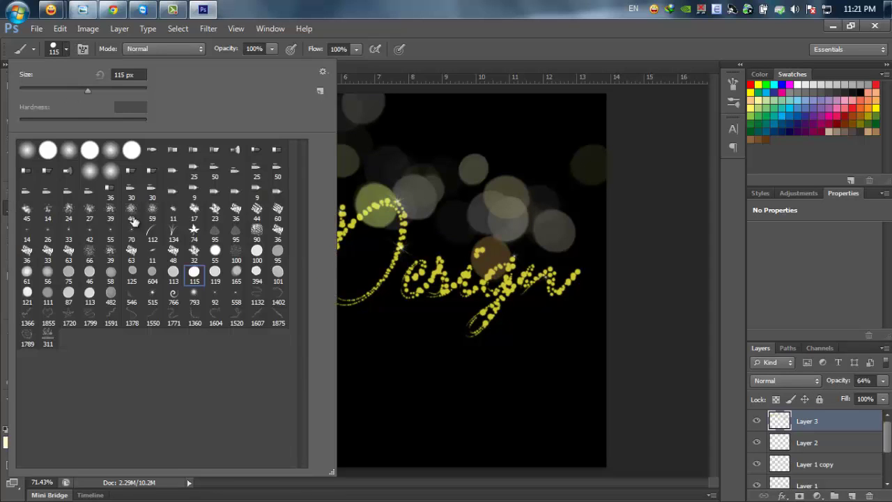
click(27, 295)
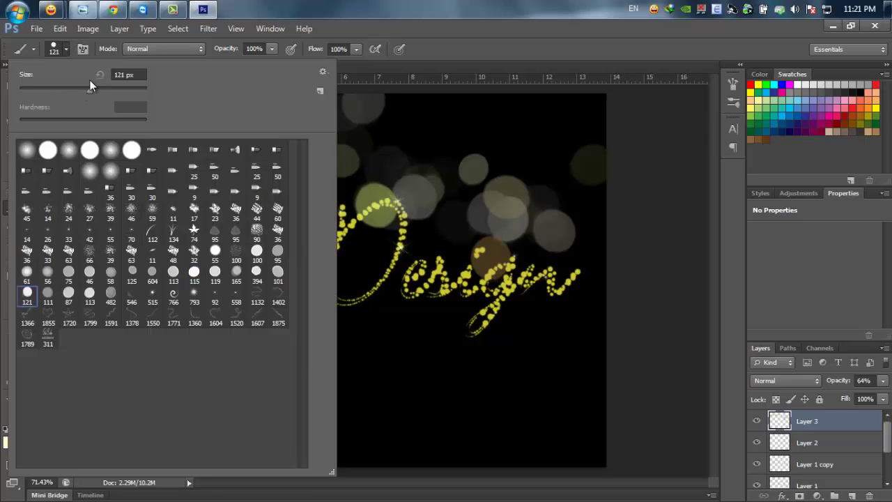
drag(84, 88, 73, 88)
key(Return)
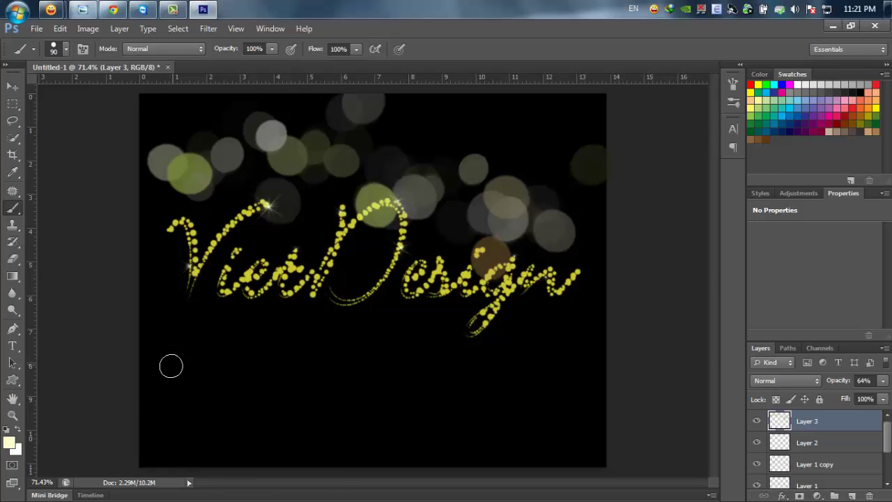
mouse_move(171, 366)
mouse_down()
mouse_move(311, 353)
mouse_move(494, 376)
mouse_move(581, 362)
mouse_move(639, 318)
mouse_up()
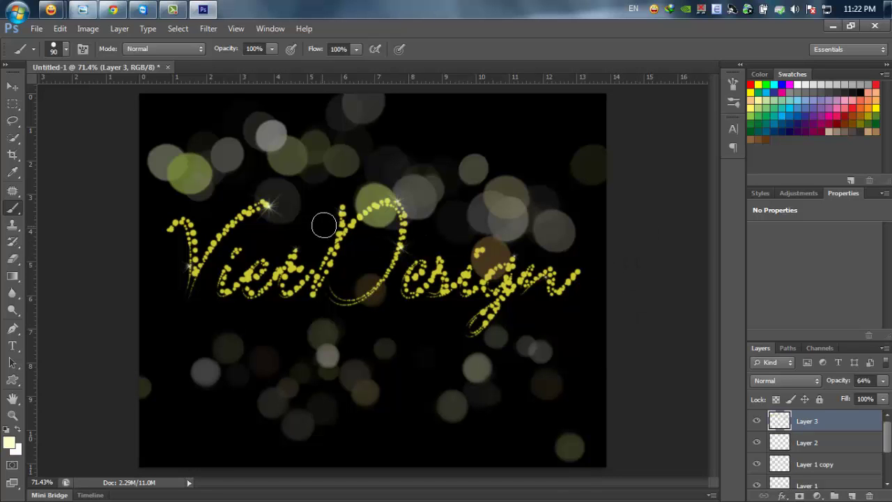
alt+scroll(344, 200, up, 3)
drag(409, 175, 379, 228)
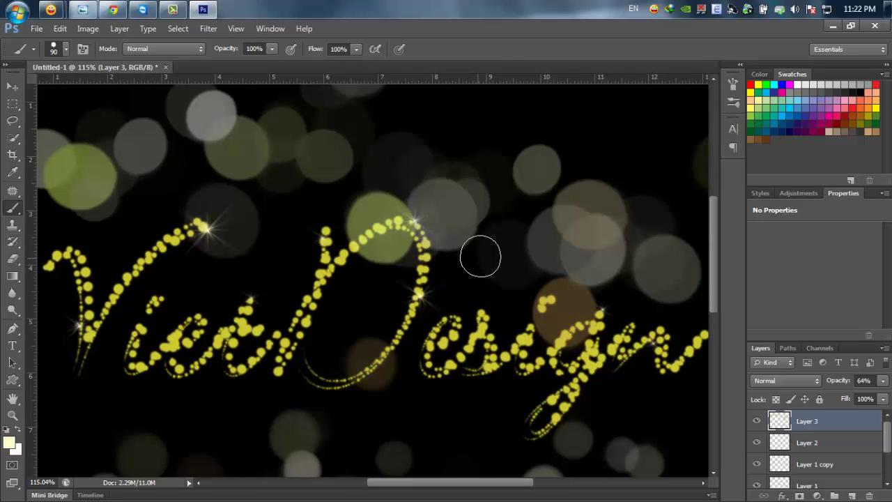
alt+scroll(480, 256, down, 3)
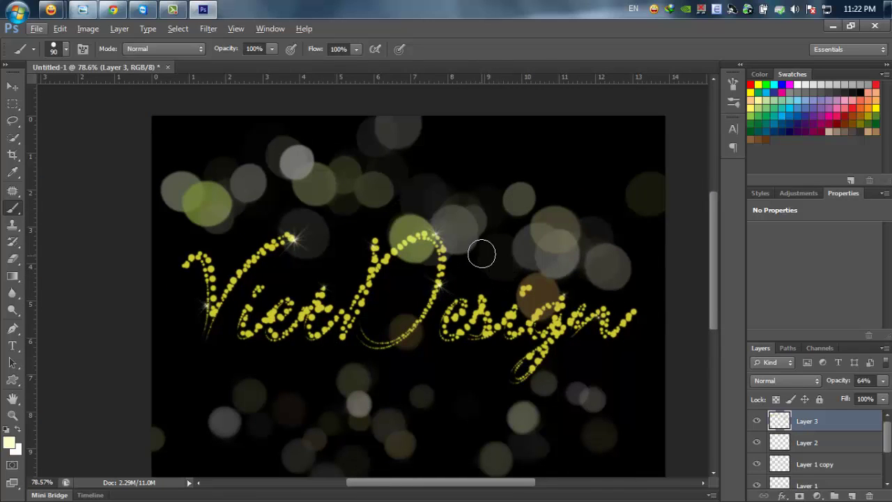
alt+scroll(428, 202, up, 2)
alt+scroll(431, 214, up, 2)
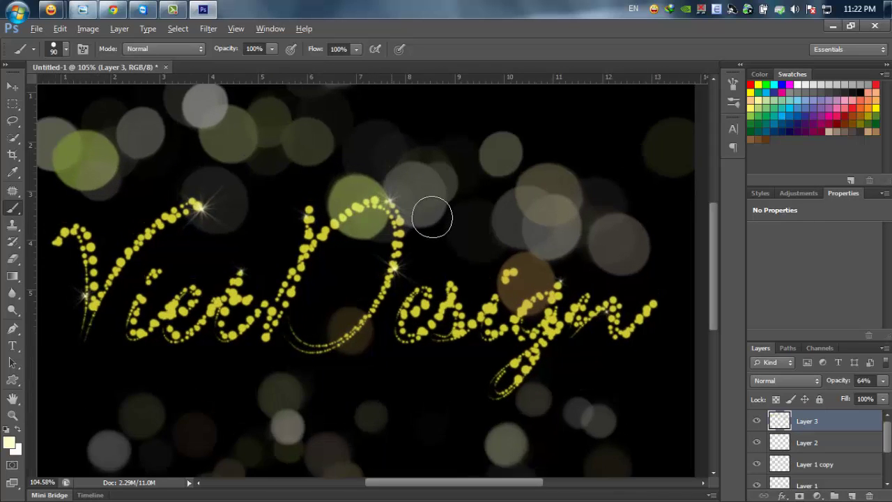
alt+scroll(432, 217, down, 3)
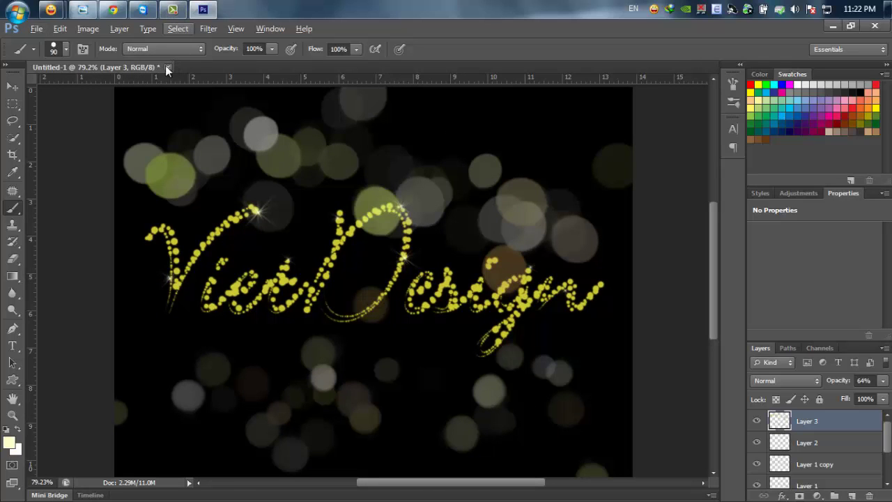
click(172, 9)
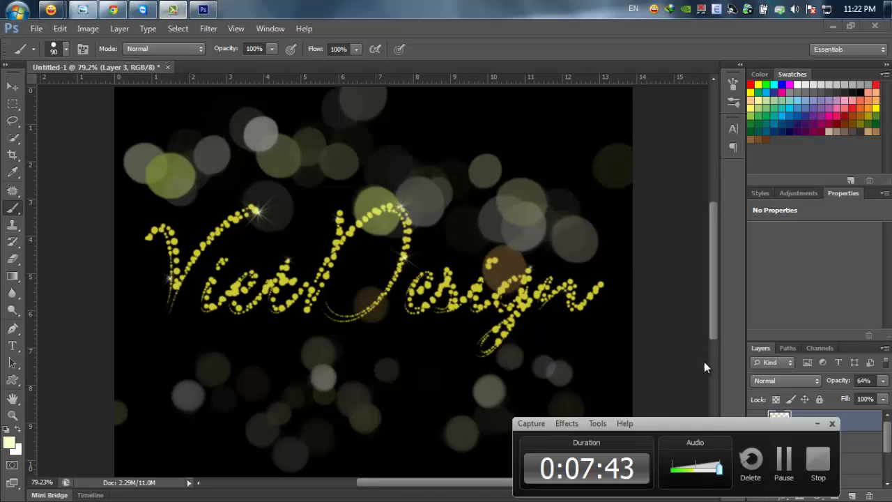
click(814, 462)
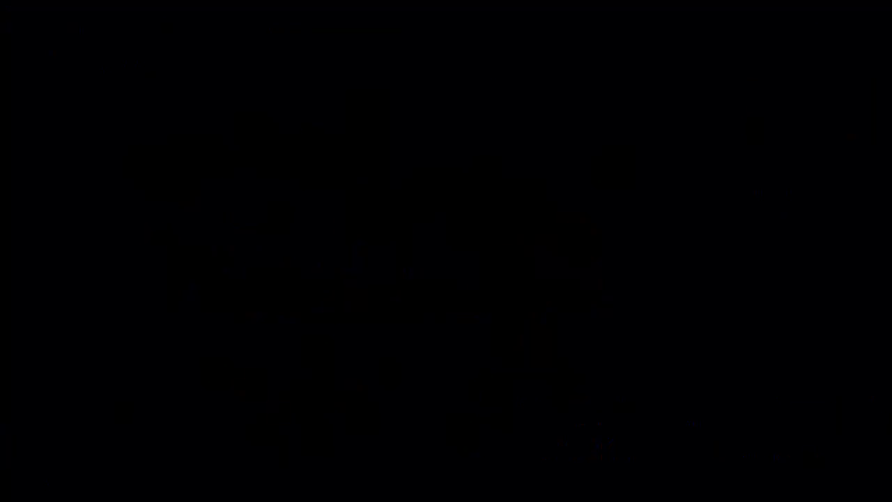